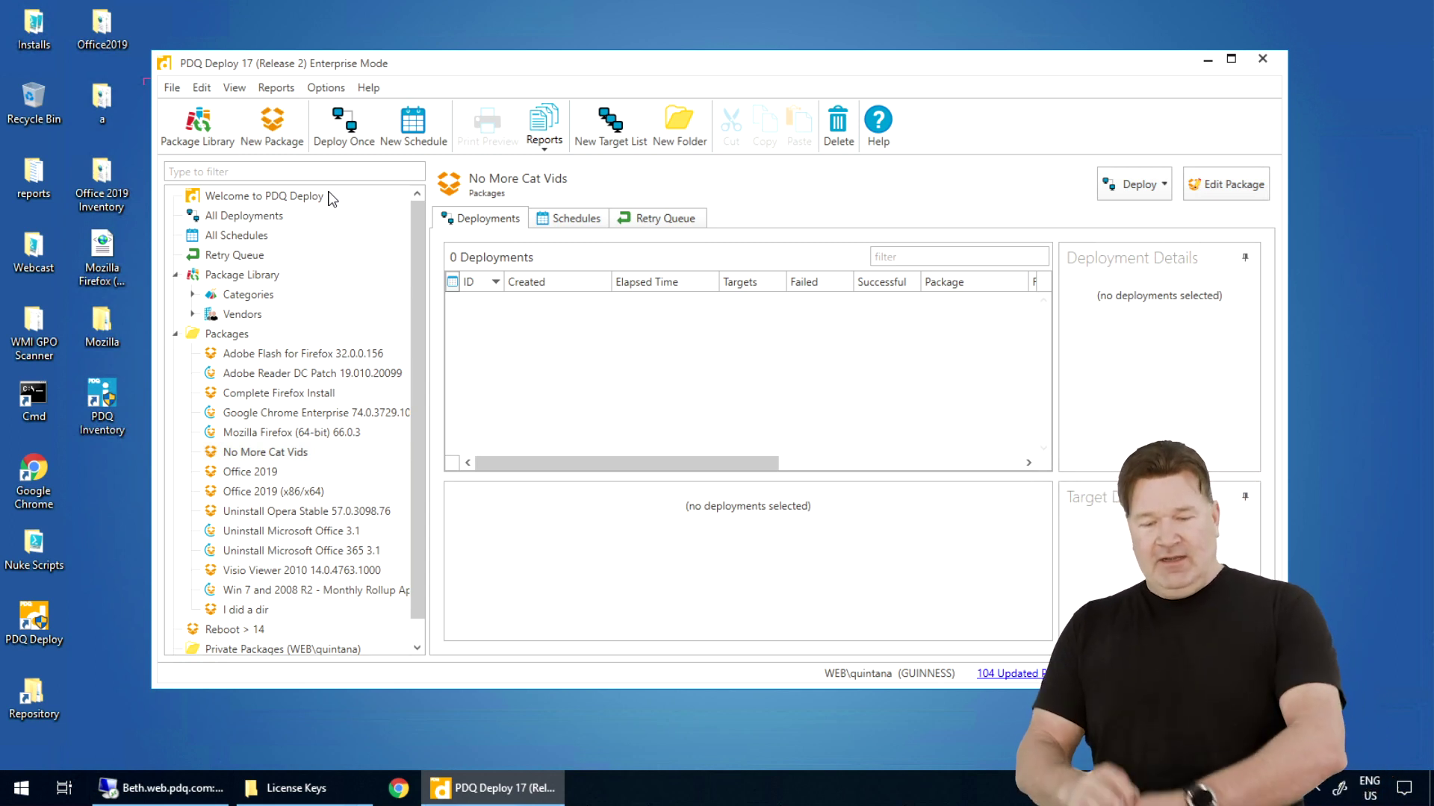
# Switch PDQ Deploy to Central Server mode on port 6336 using the service account password
pyautogui.click(326, 89)
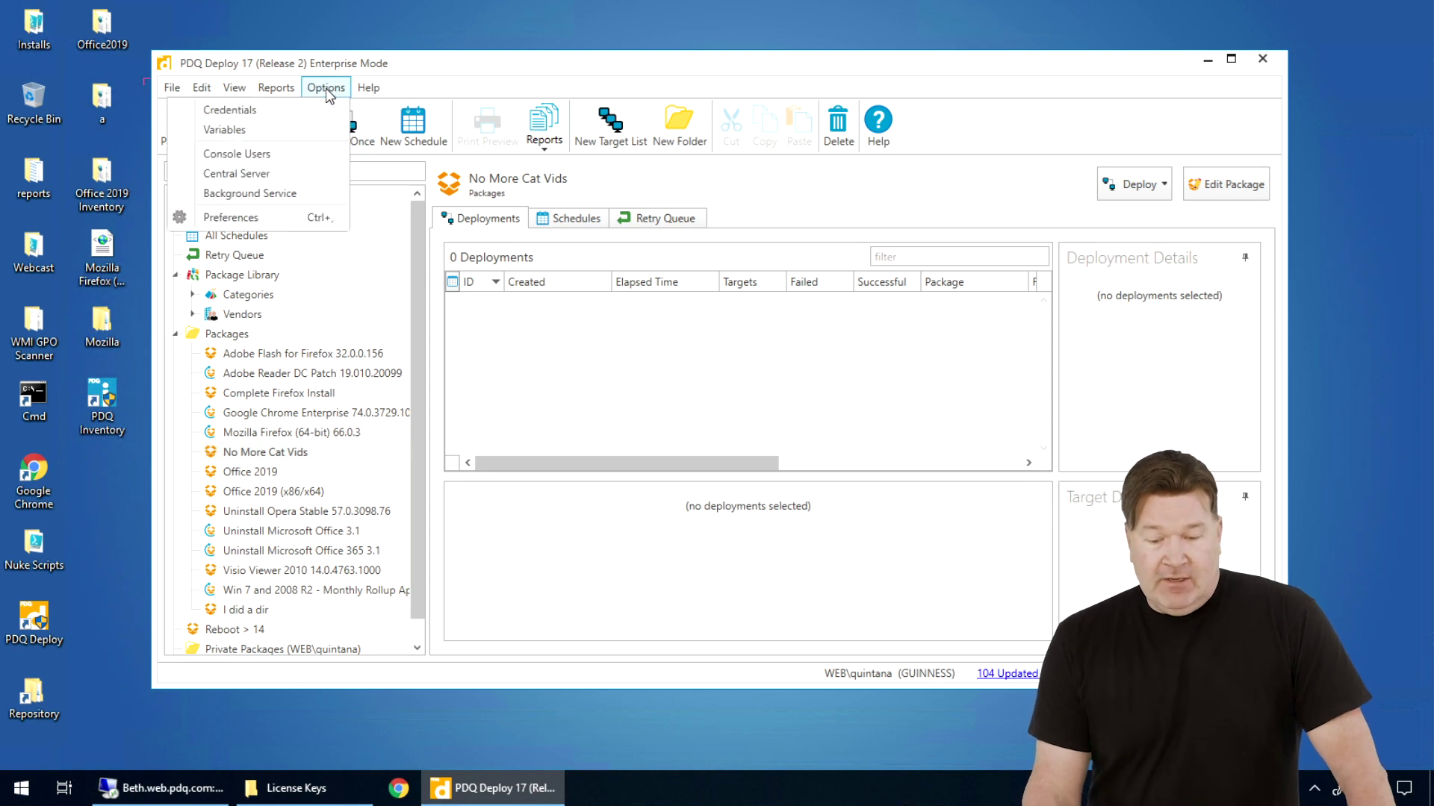
pyautogui.click(258, 175)
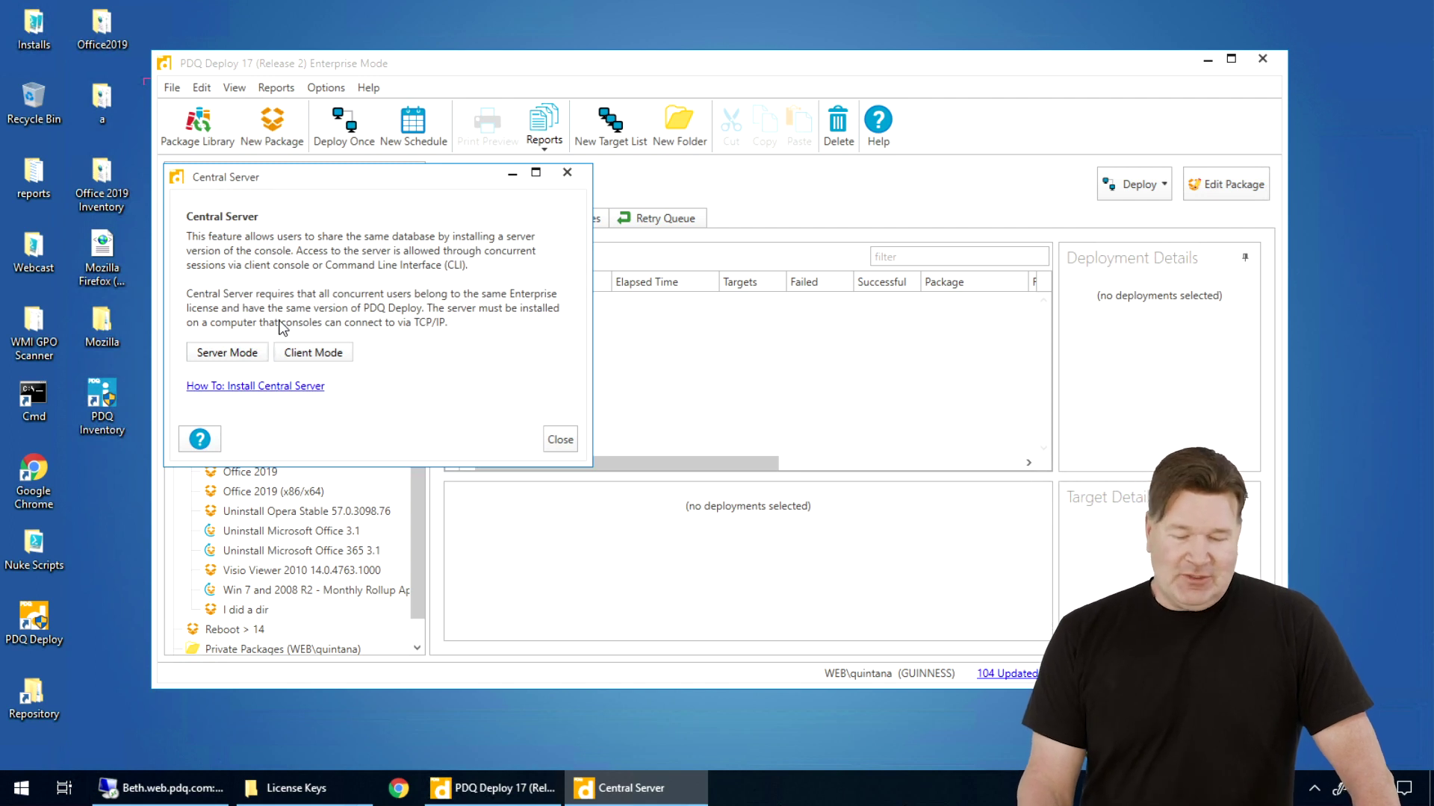
pyautogui.click(231, 356)
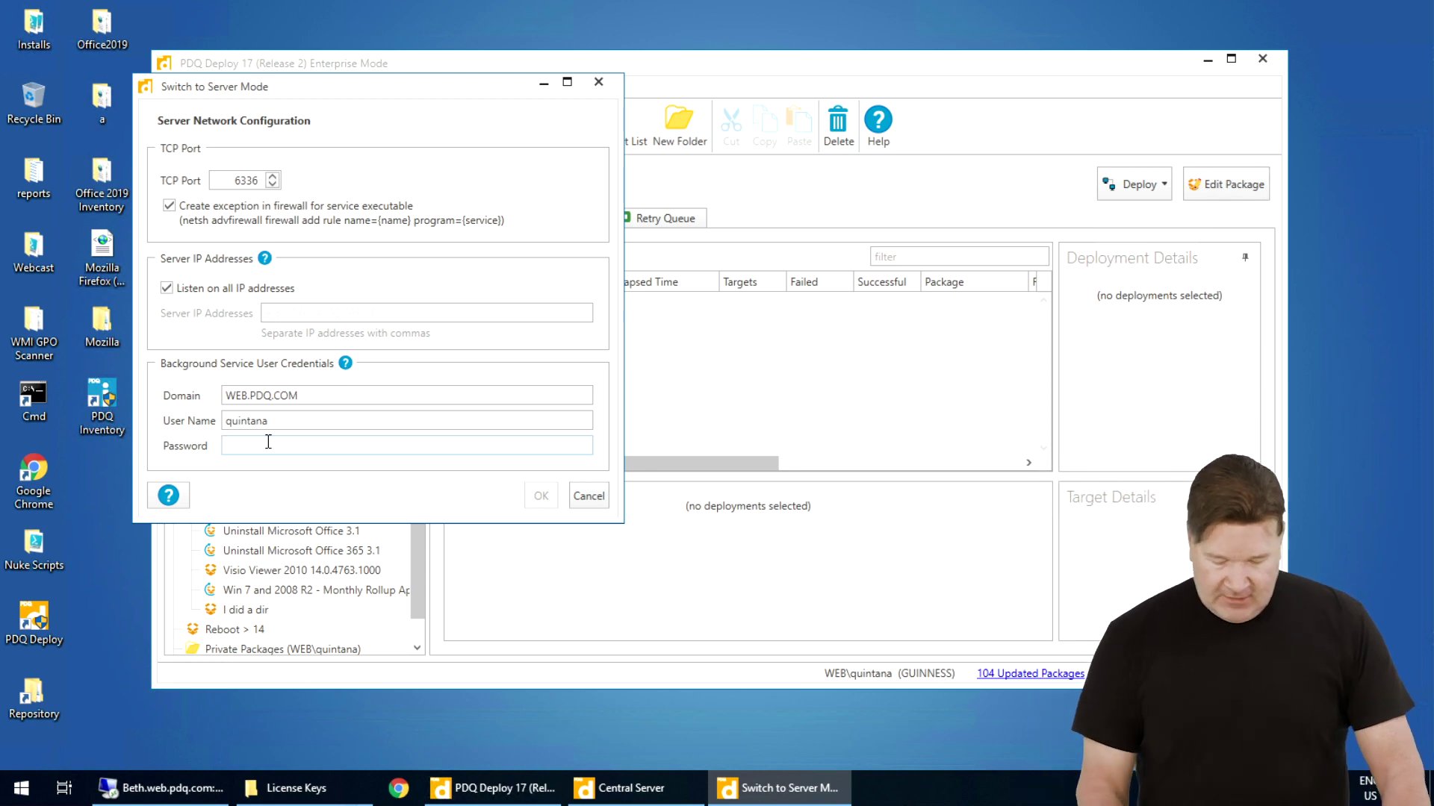
pyautogui.write('••')
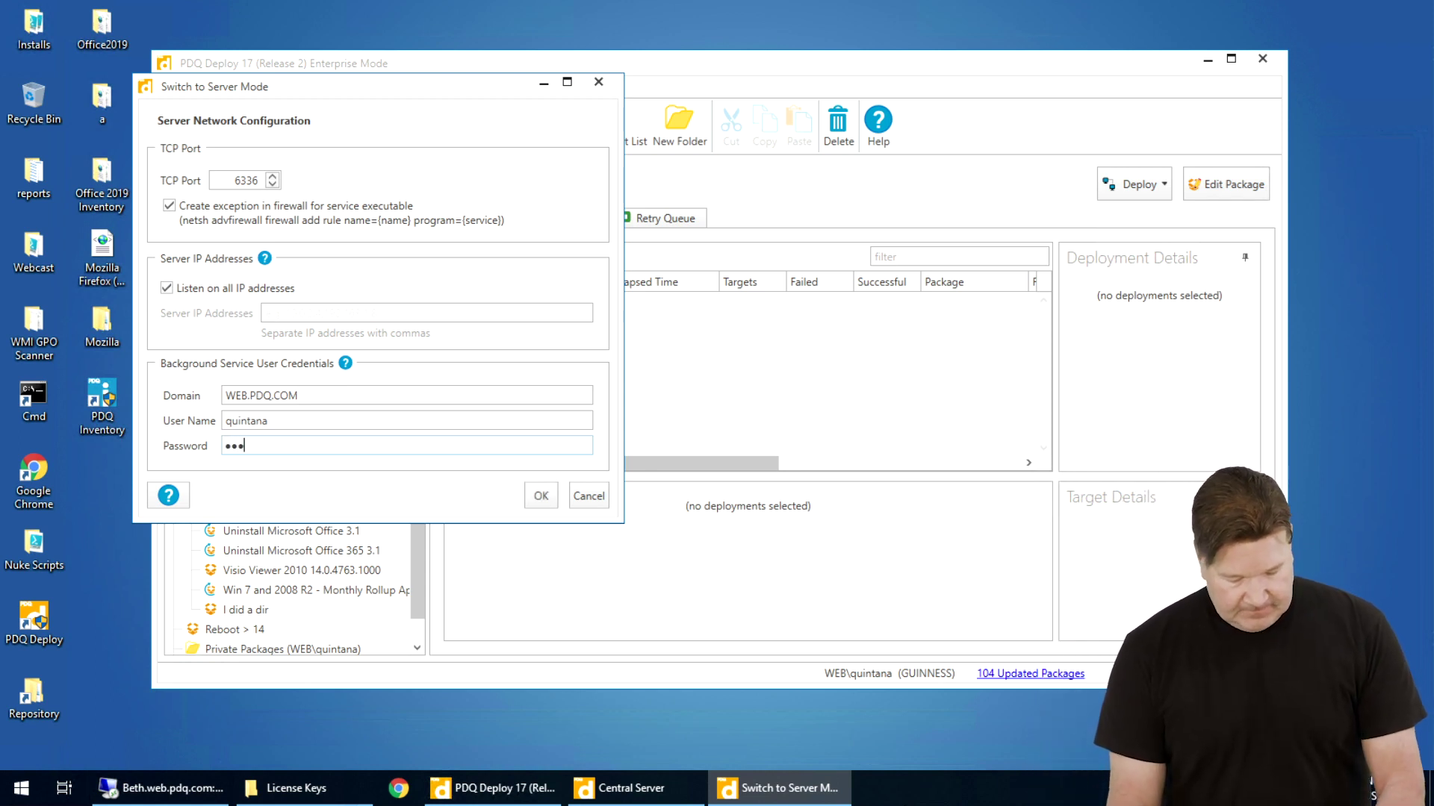
pyautogui.write('••••••••••••')
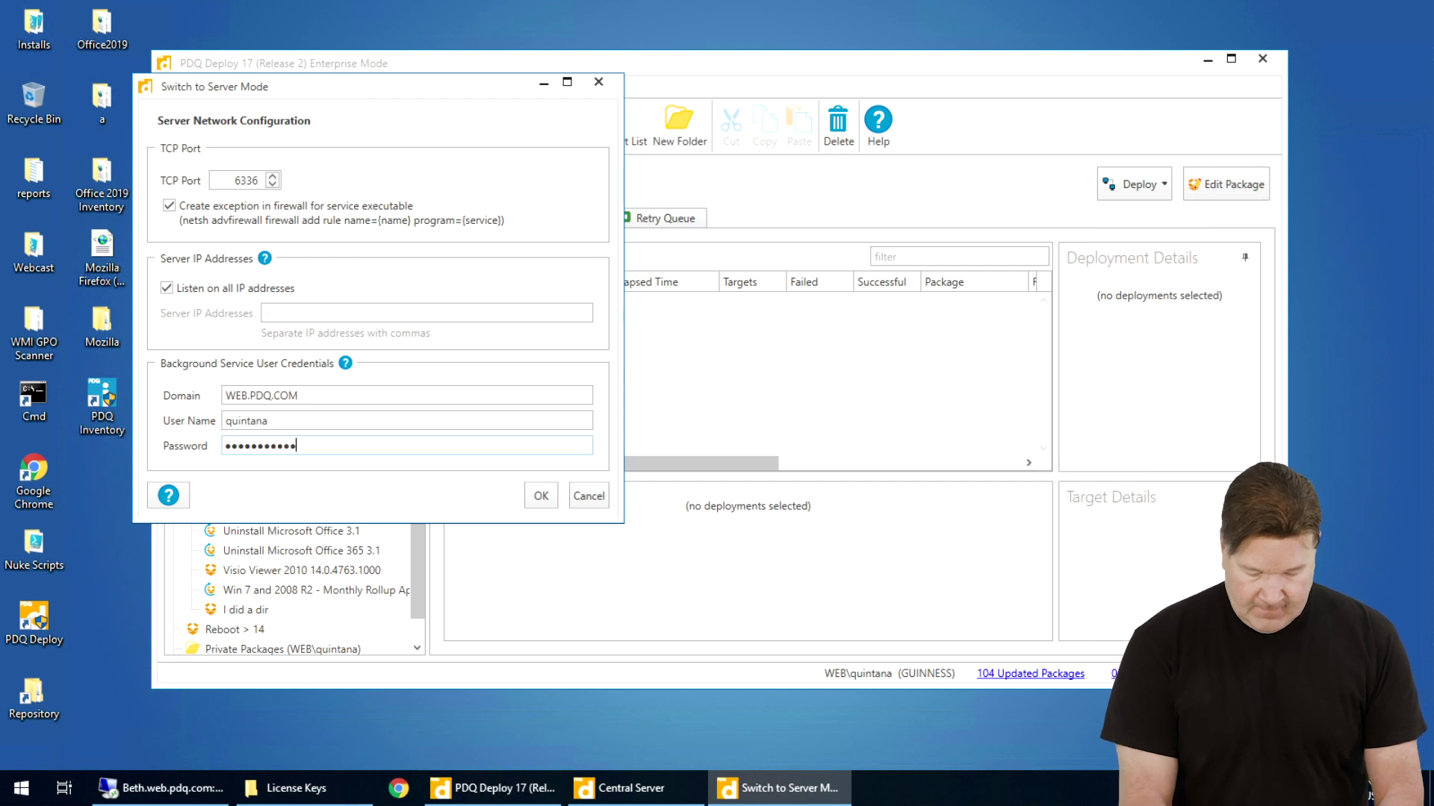
pyautogui.write('••')
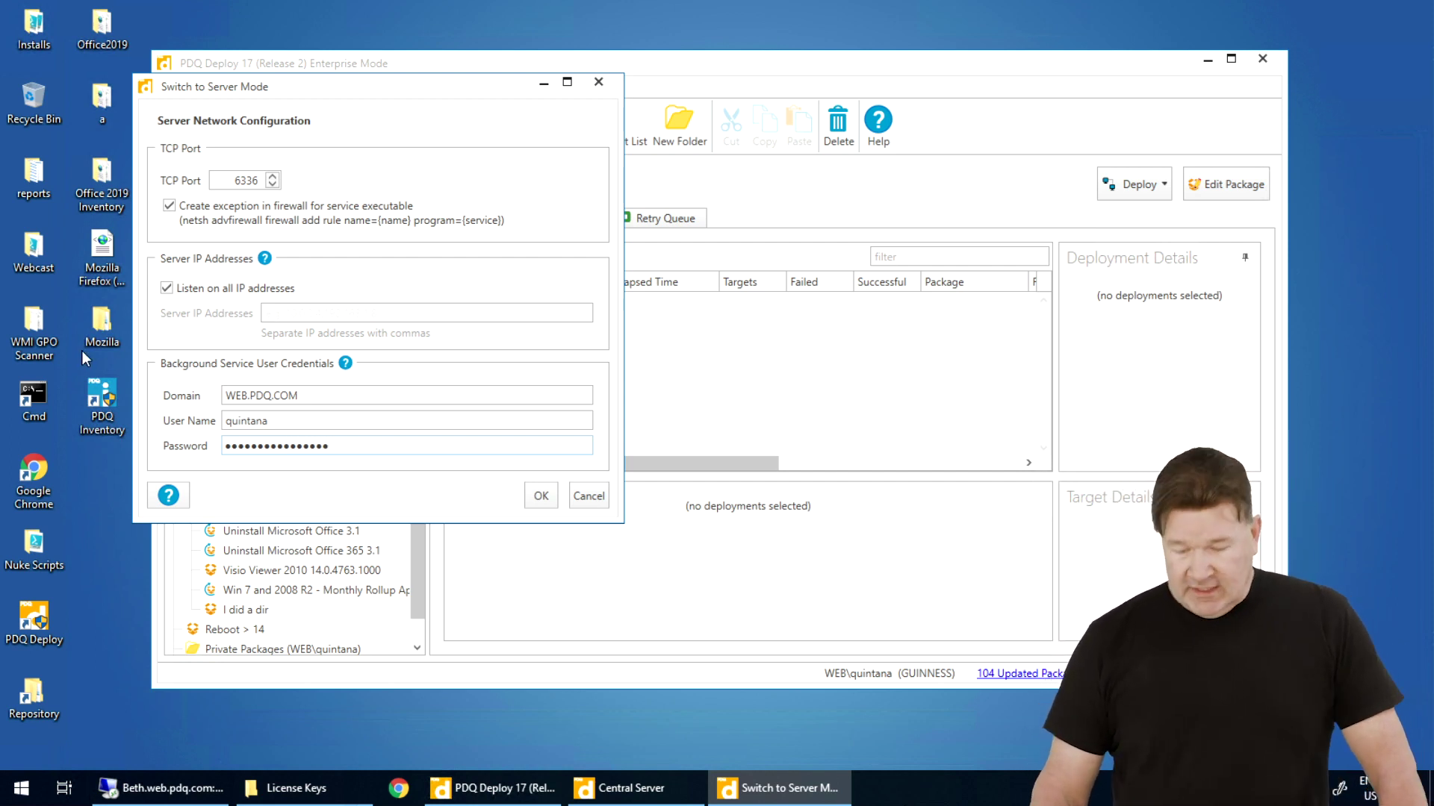
pyautogui.click(535, 505)
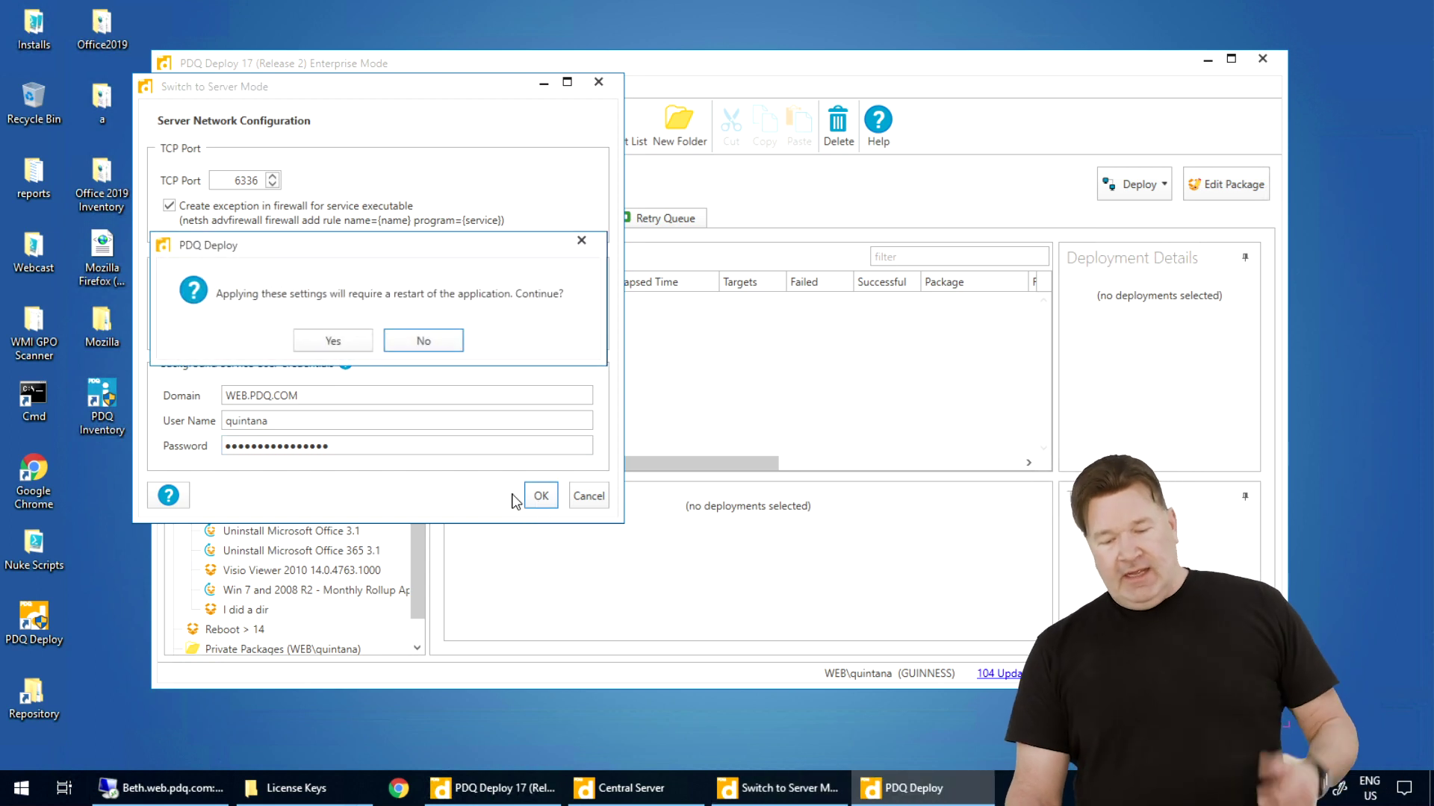
# Restart the console so it runs as the Central Server, then minimize its window
pyautogui.click(348, 341)
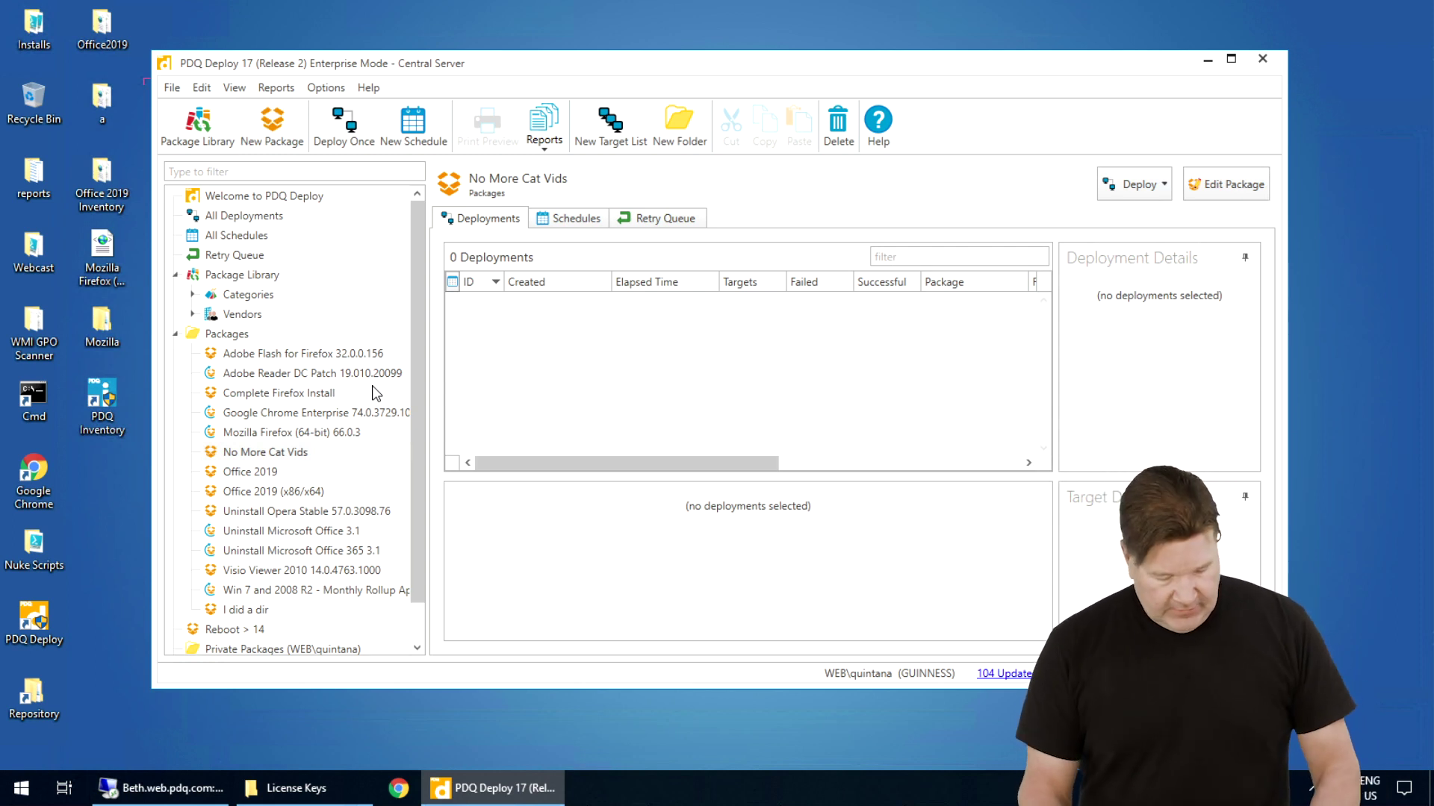
pyautogui.moveTo(471, 48); pyautogui.dragTo(470, 51)
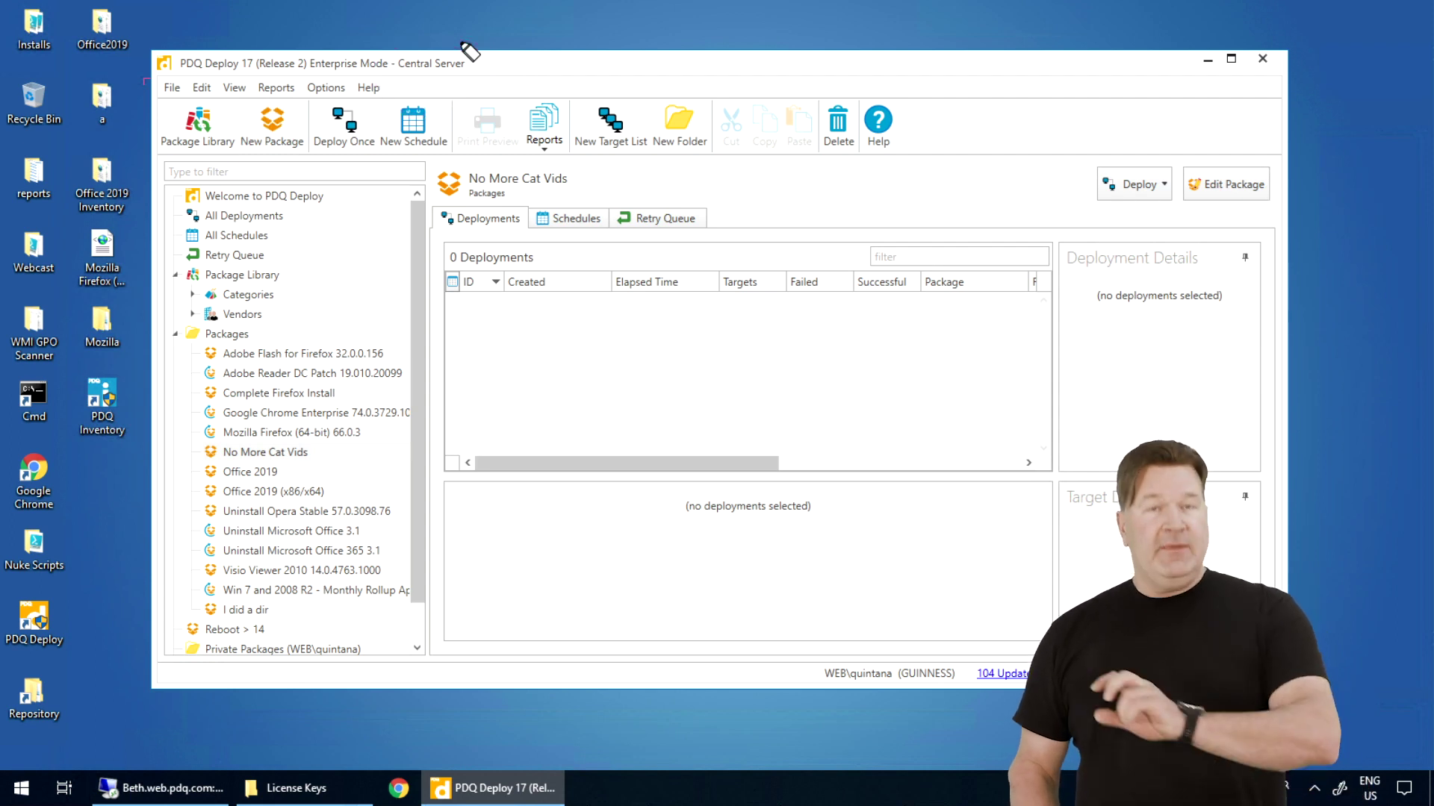
pyautogui.click(1207, 60)
# Install PDQ Deploy on the remote Windows 7 machine with default settings, accepting the license agreement
pyautogui.click(150, 790)
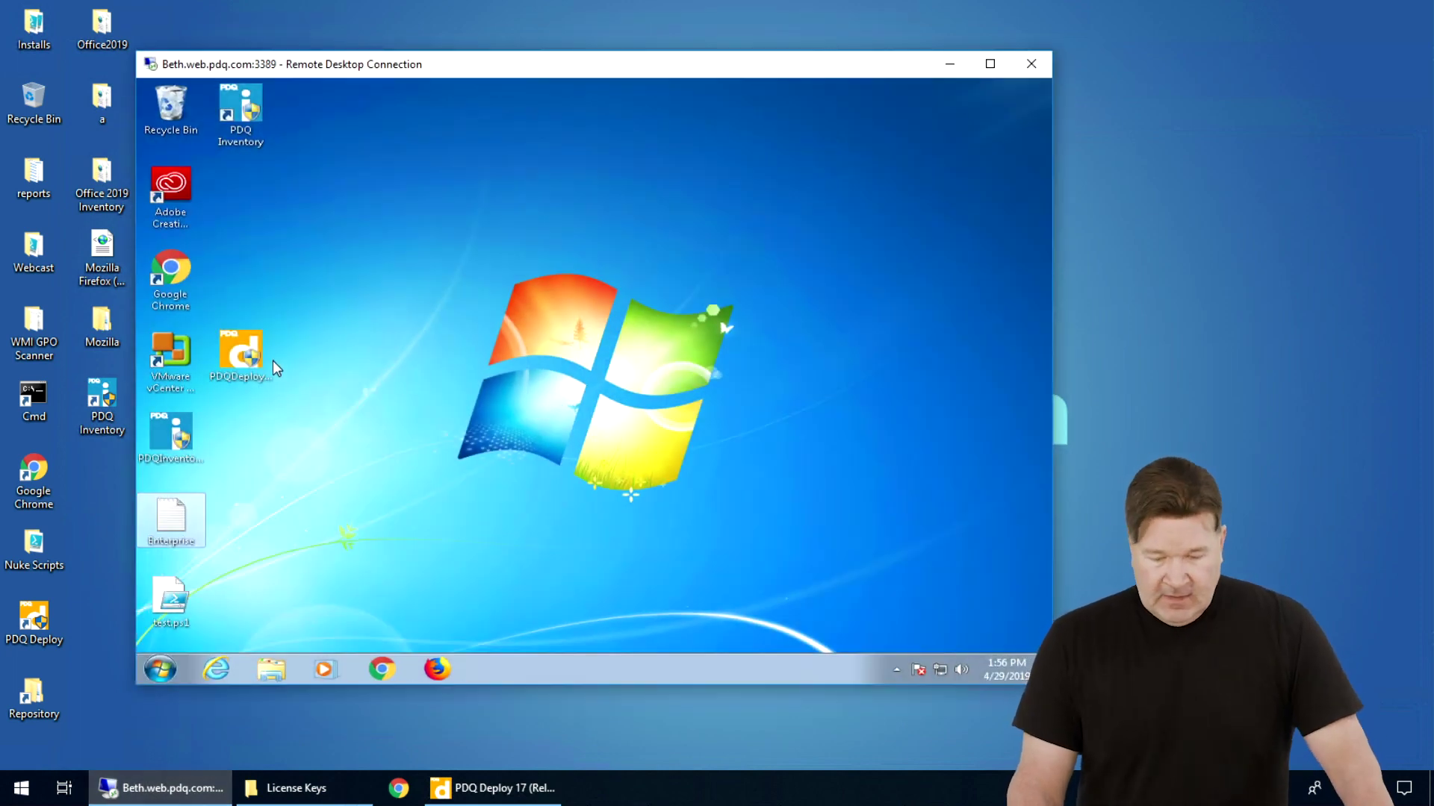
pyautogui.doubleClick(247, 355)
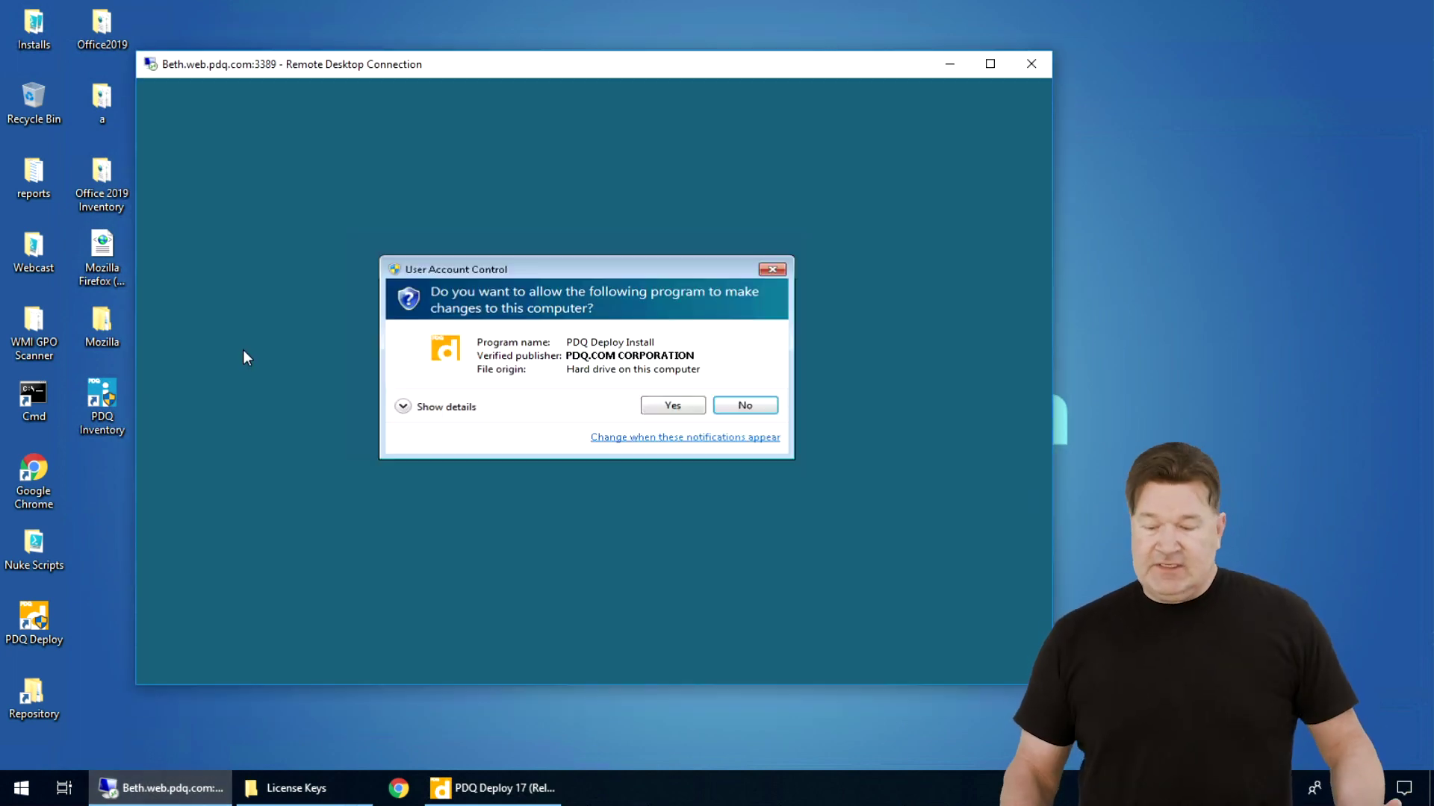
pyautogui.click(671, 407)
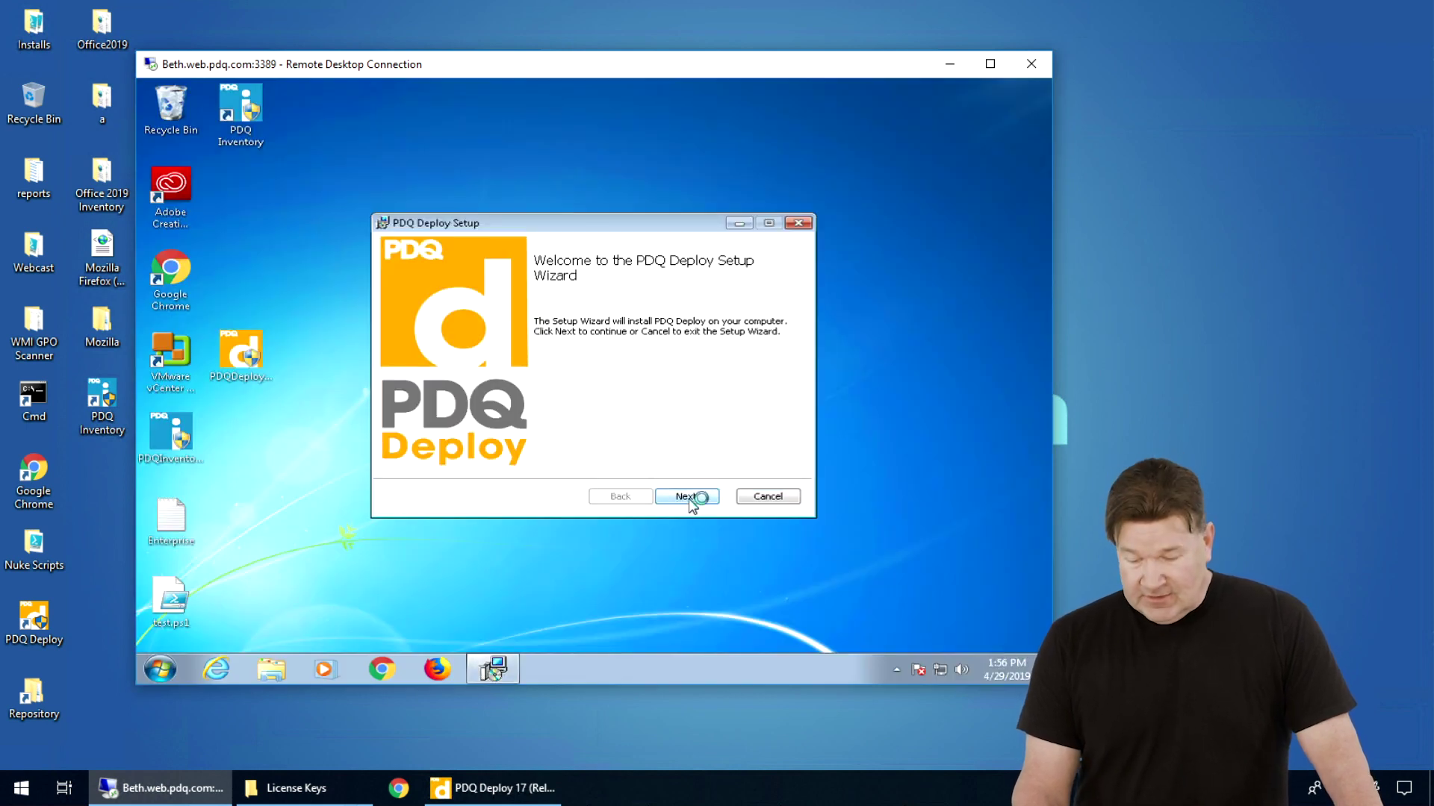
pyautogui.click(687, 498)
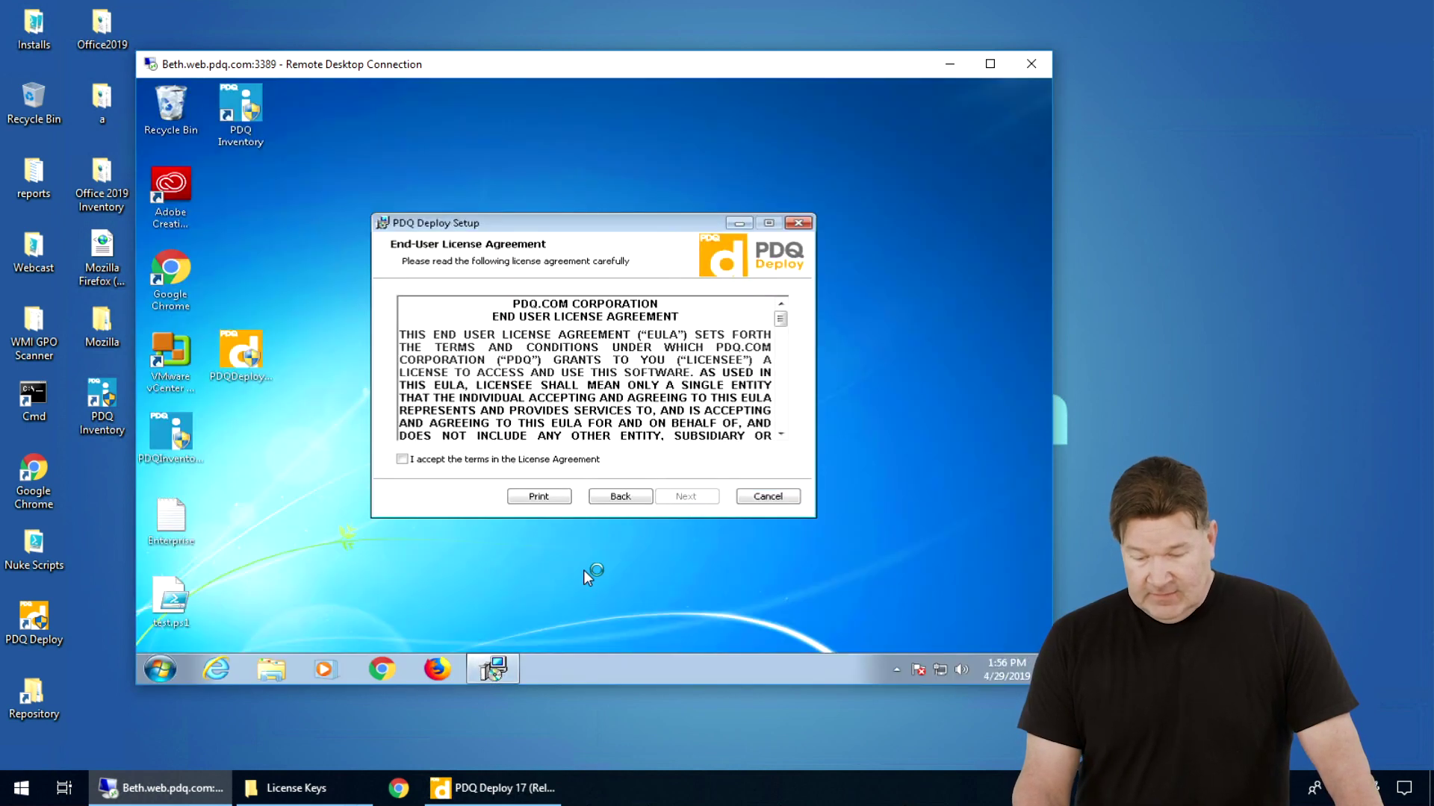
pyautogui.click(484, 460)
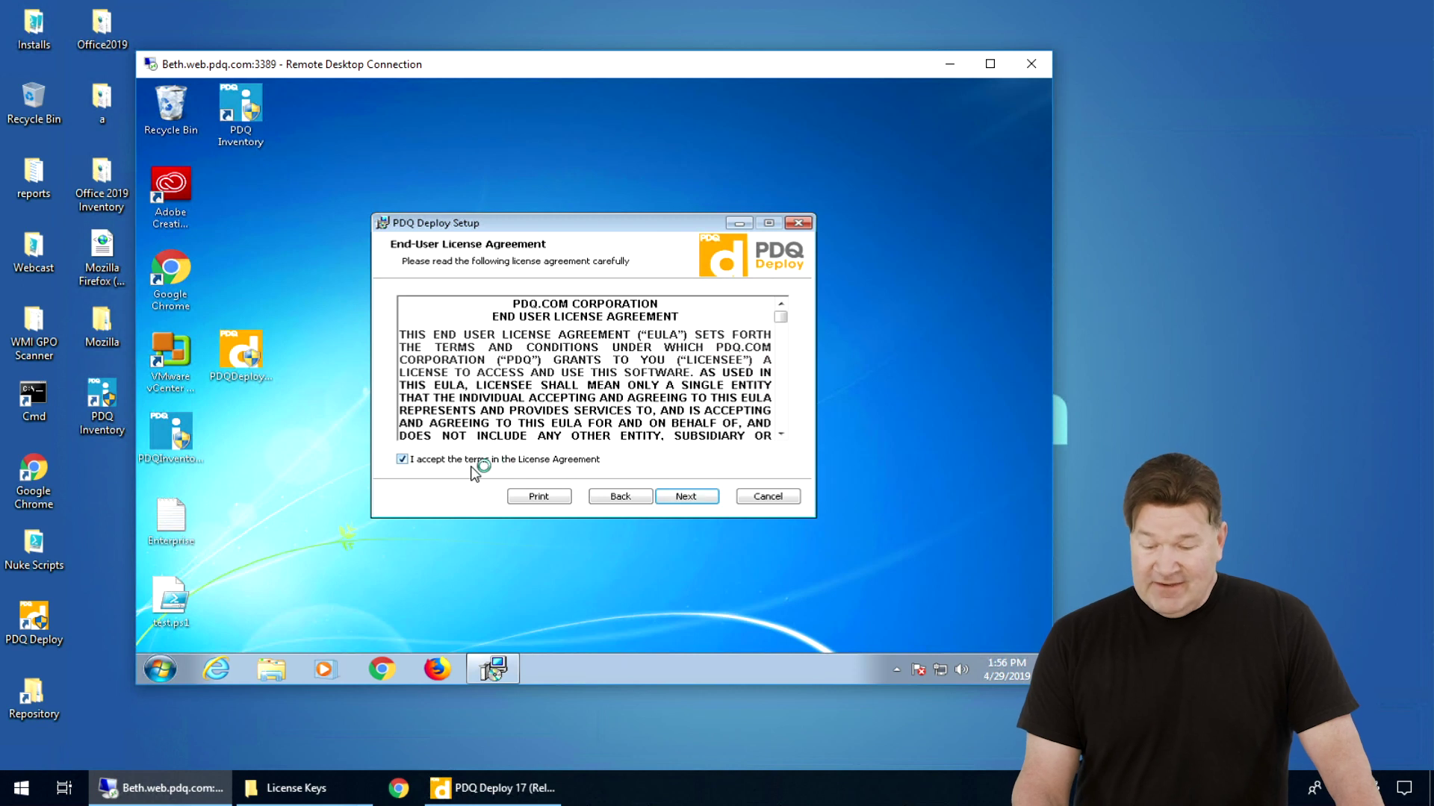
pyautogui.click(682, 496)
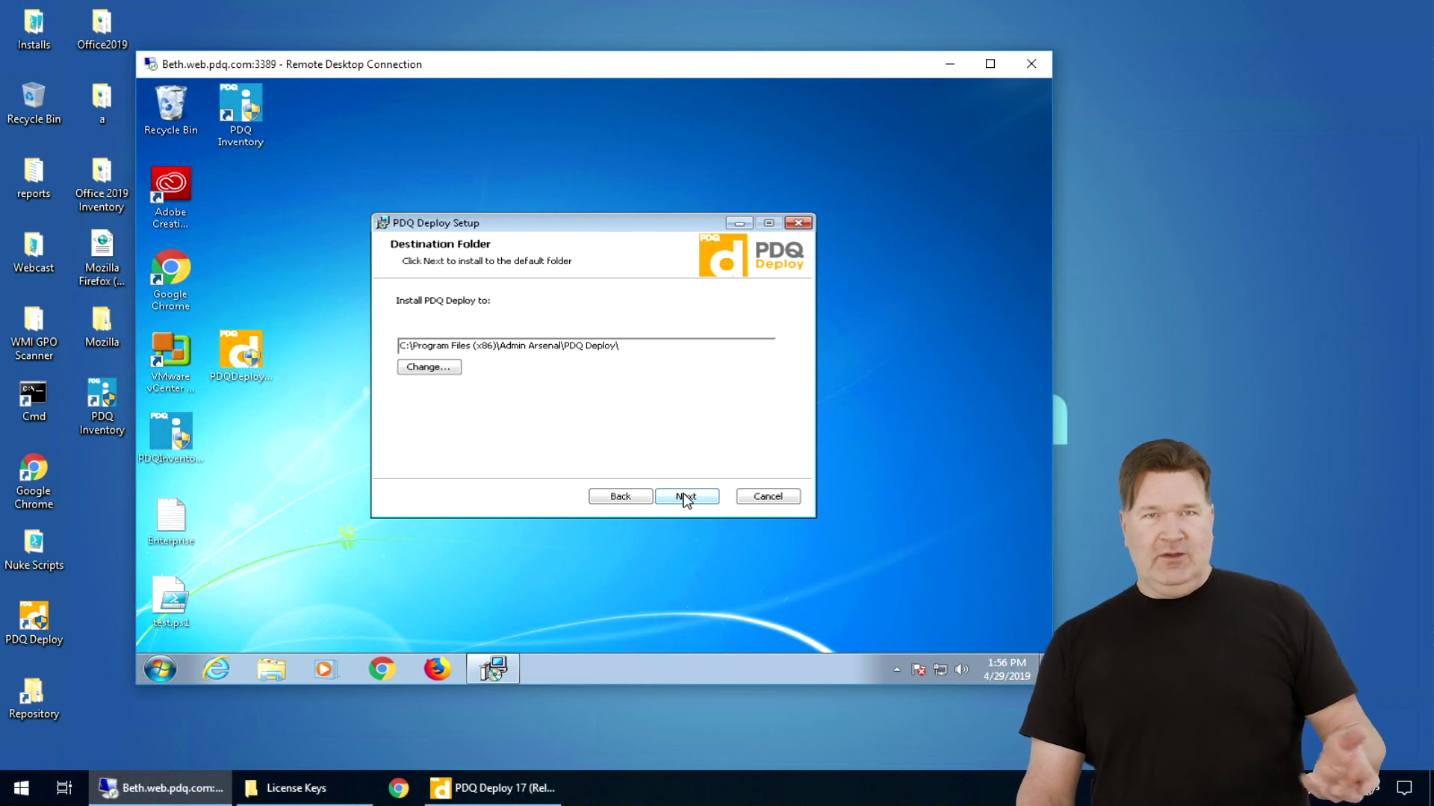
pyautogui.click(687, 498)
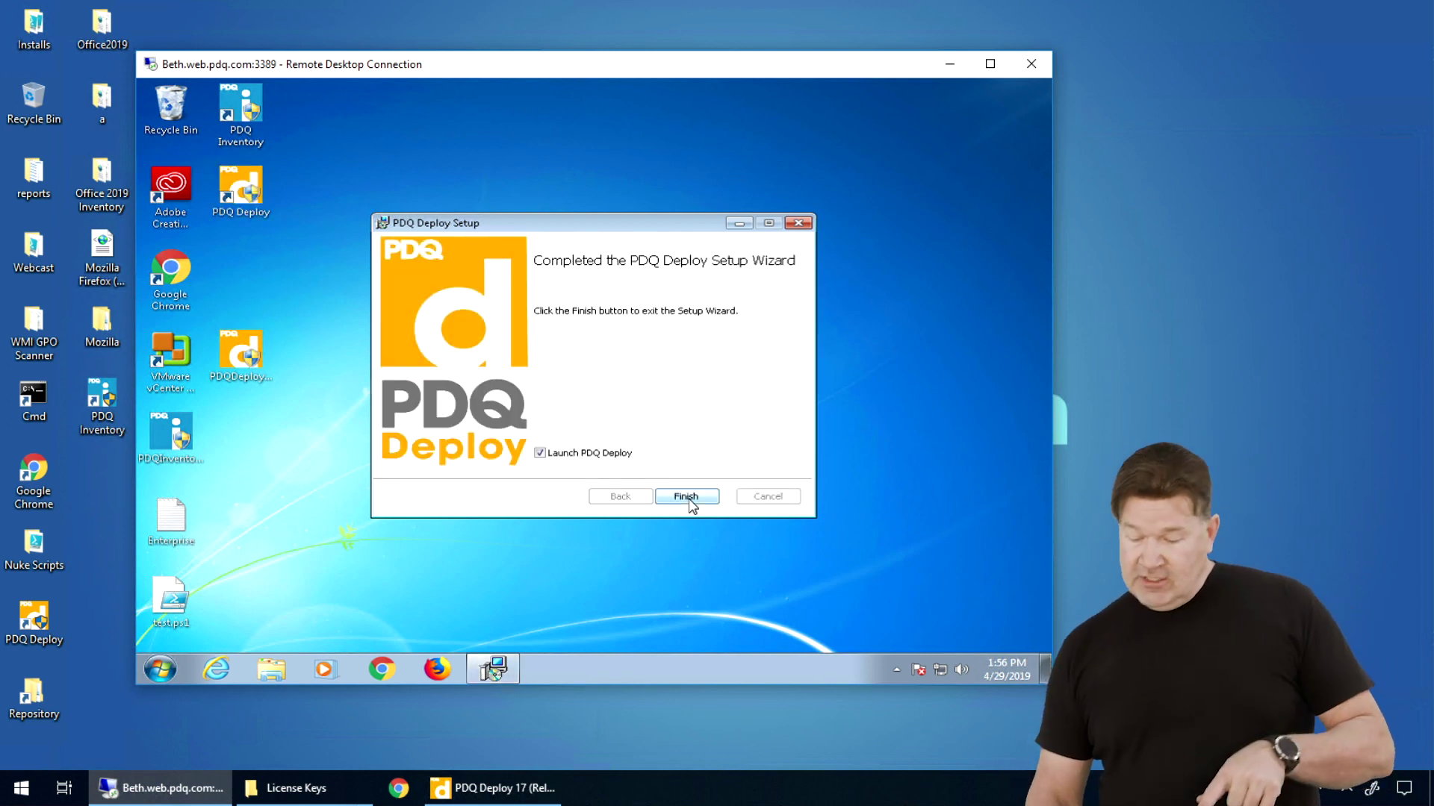
pyautogui.click(686, 498)
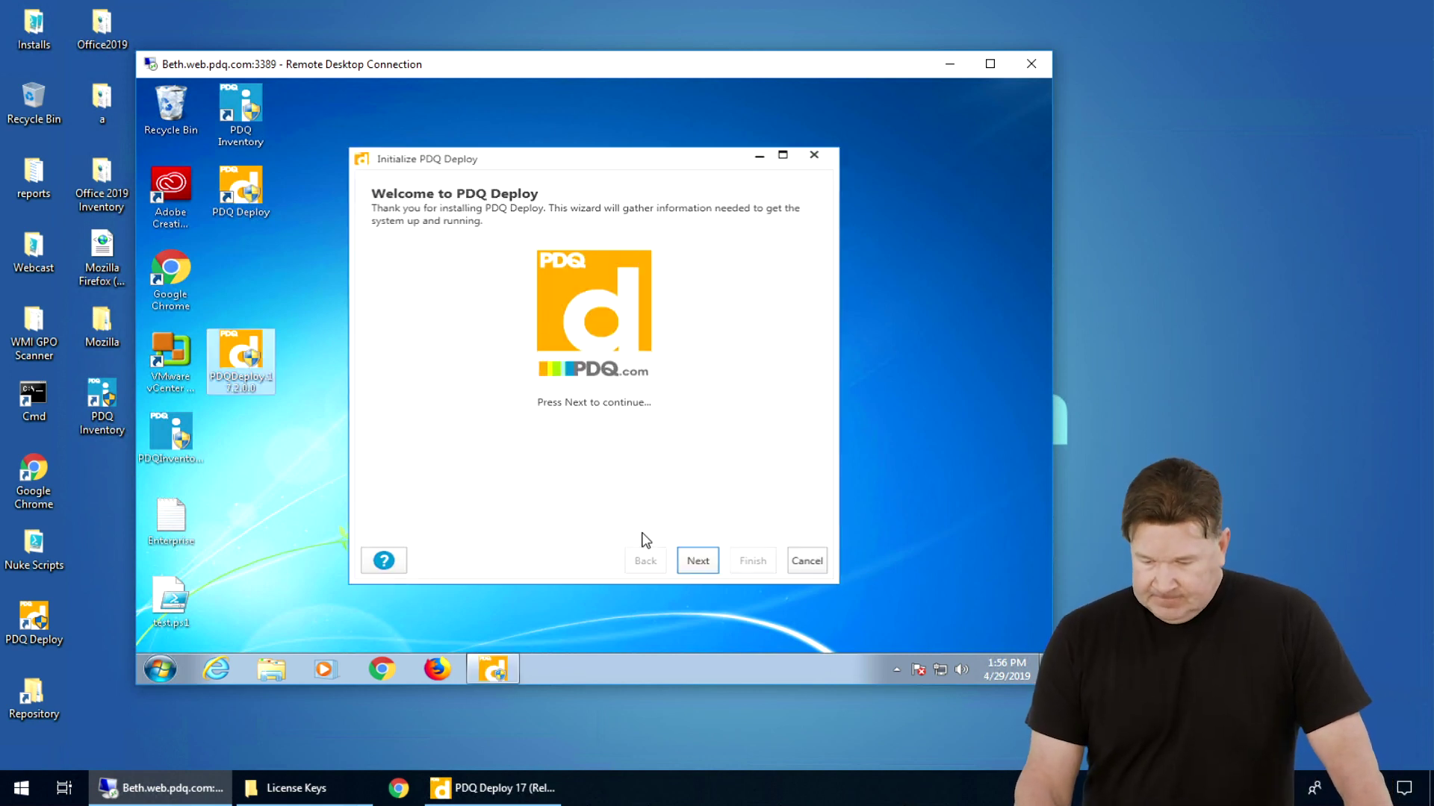
# Load the Enterprise license key from the license file on the remote desktop
pyautogui.click(695, 558)
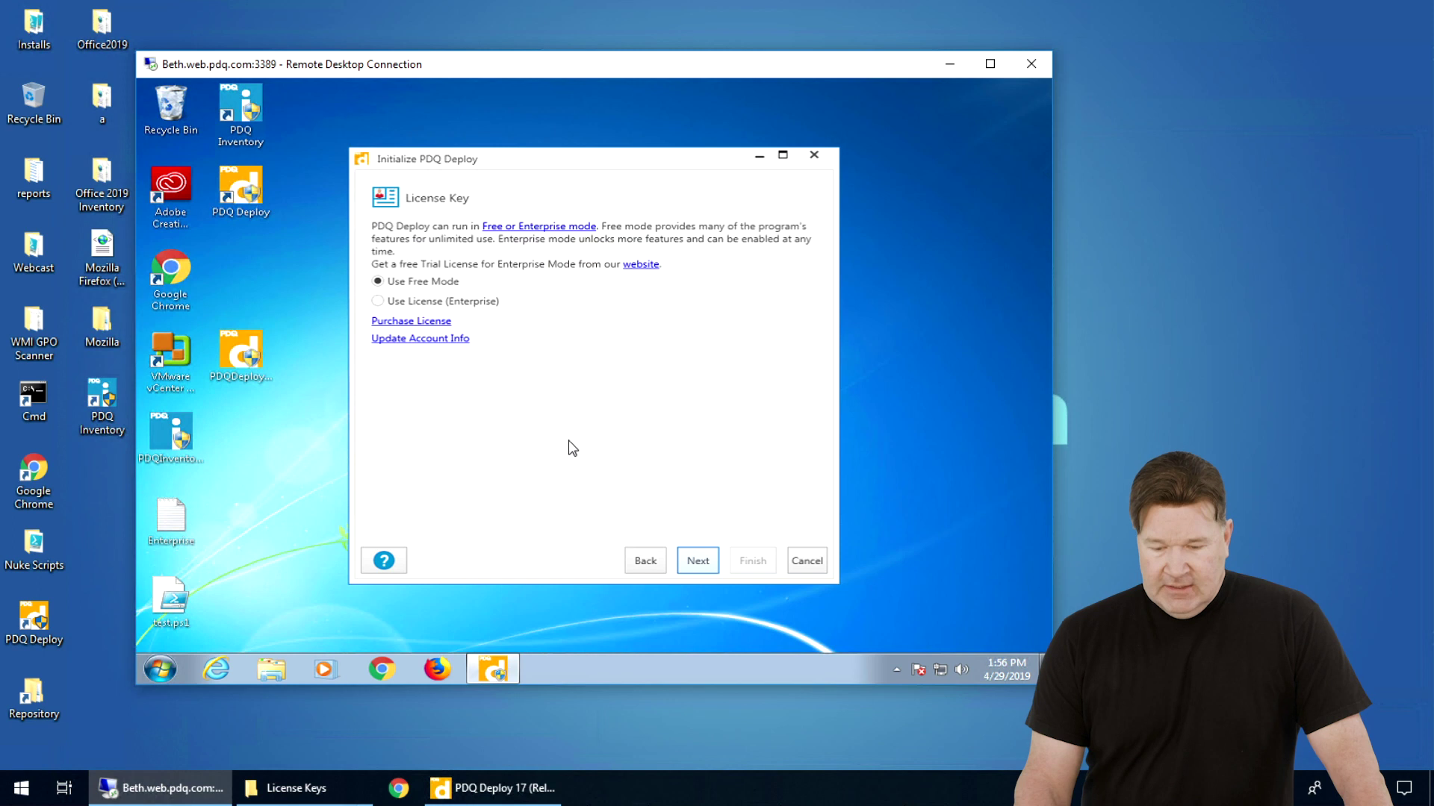
pyautogui.click(426, 303)
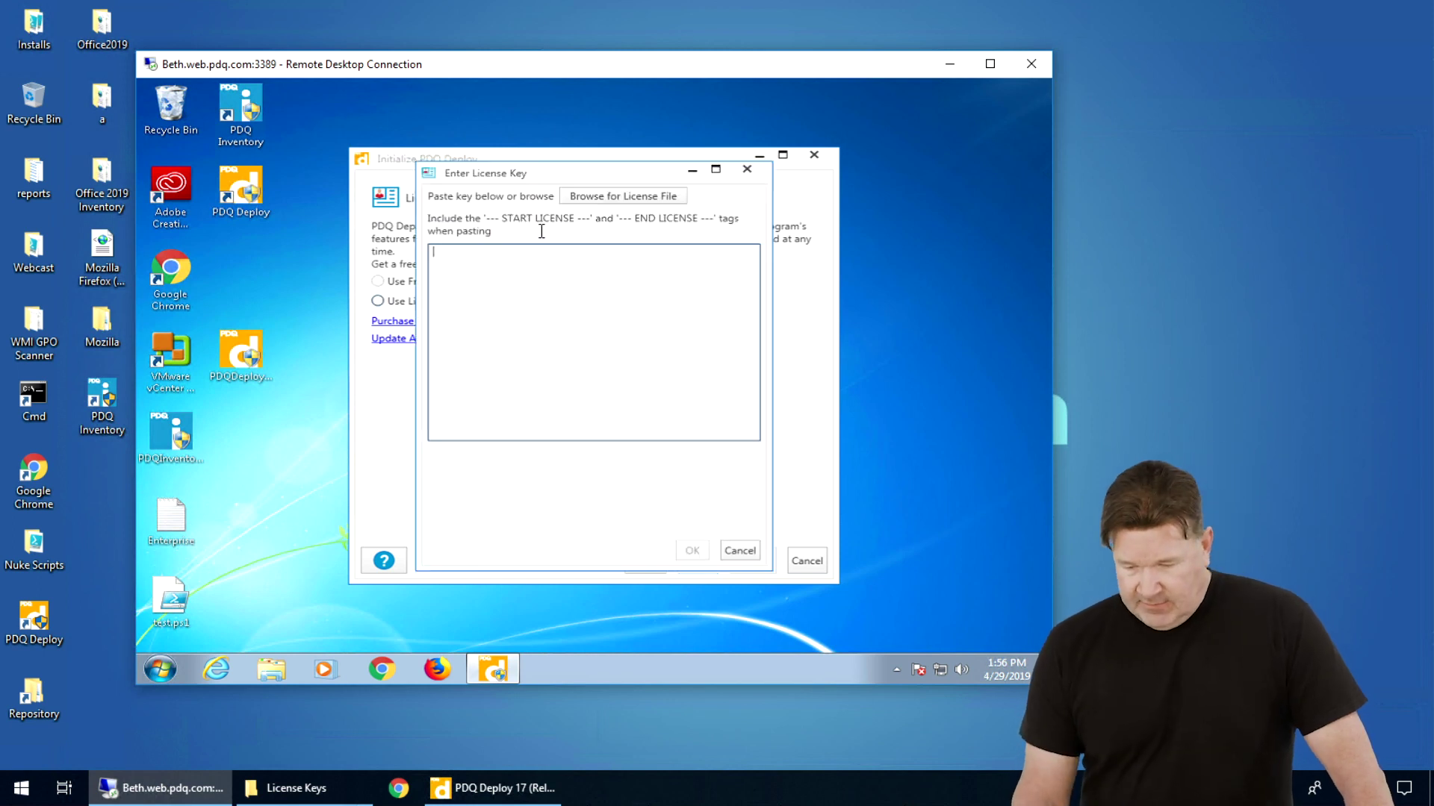
pyautogui.click(605, 198)
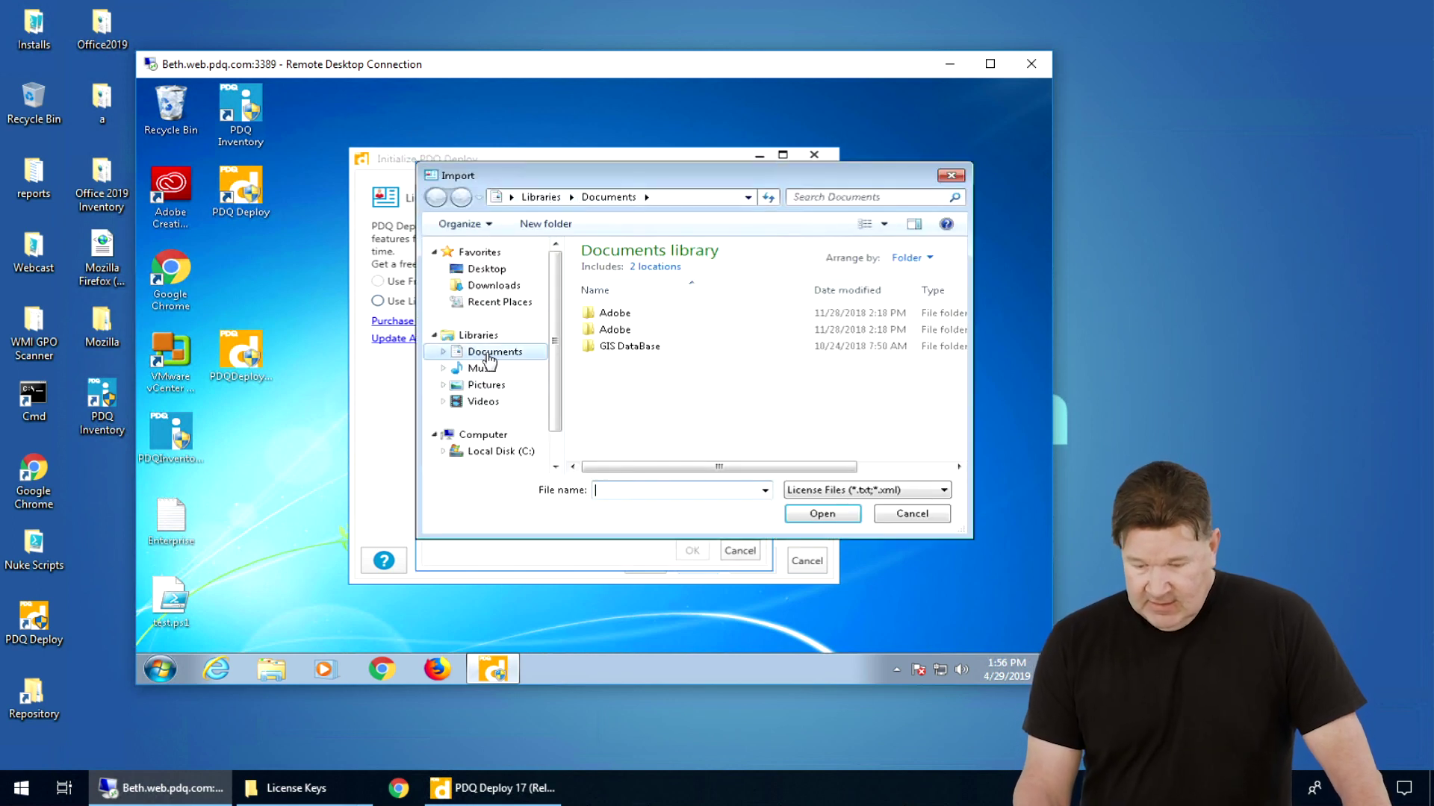
pyautogui.click(492, 271)
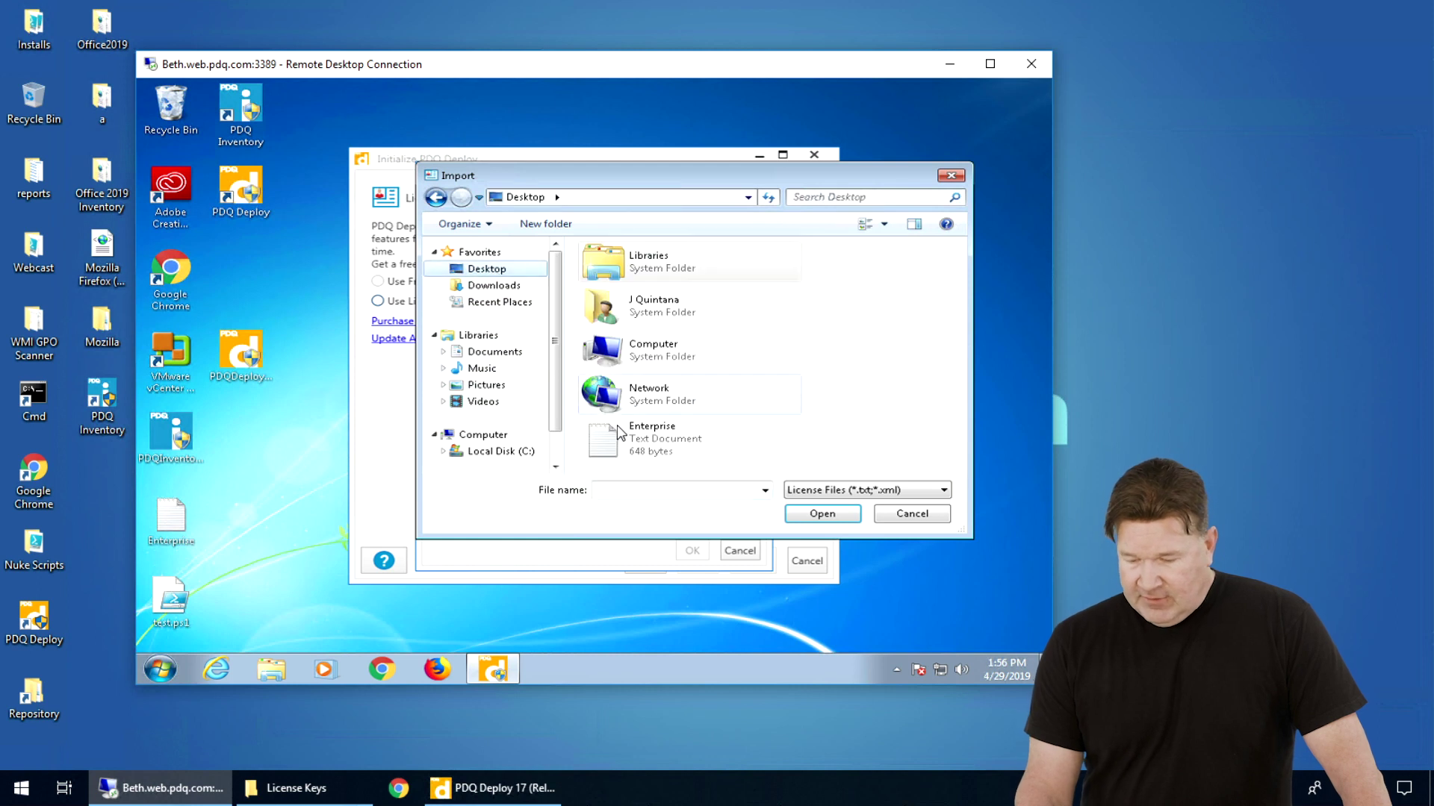
pyautogui.doubleClick(678, 451)
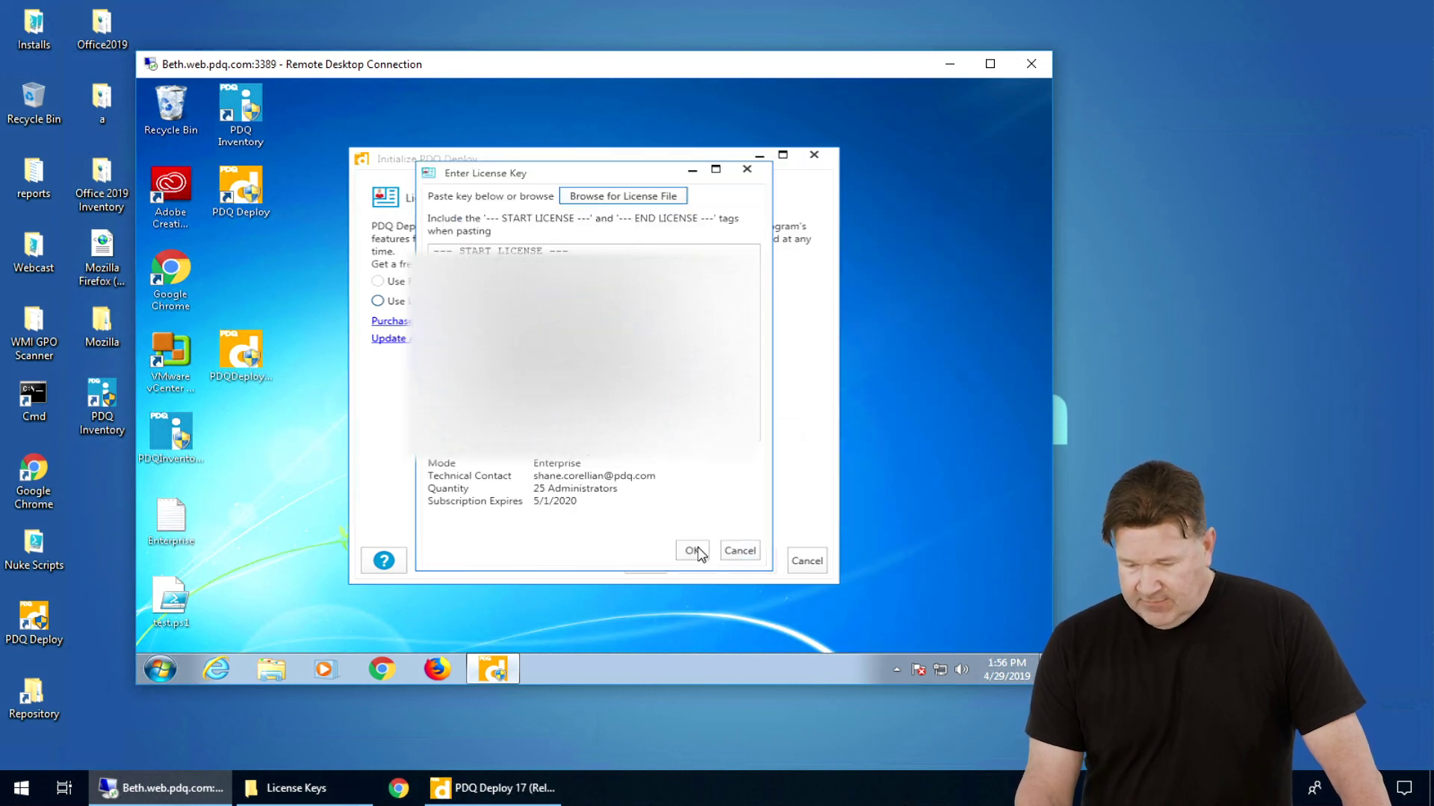
pyautogui.click(692, 551)
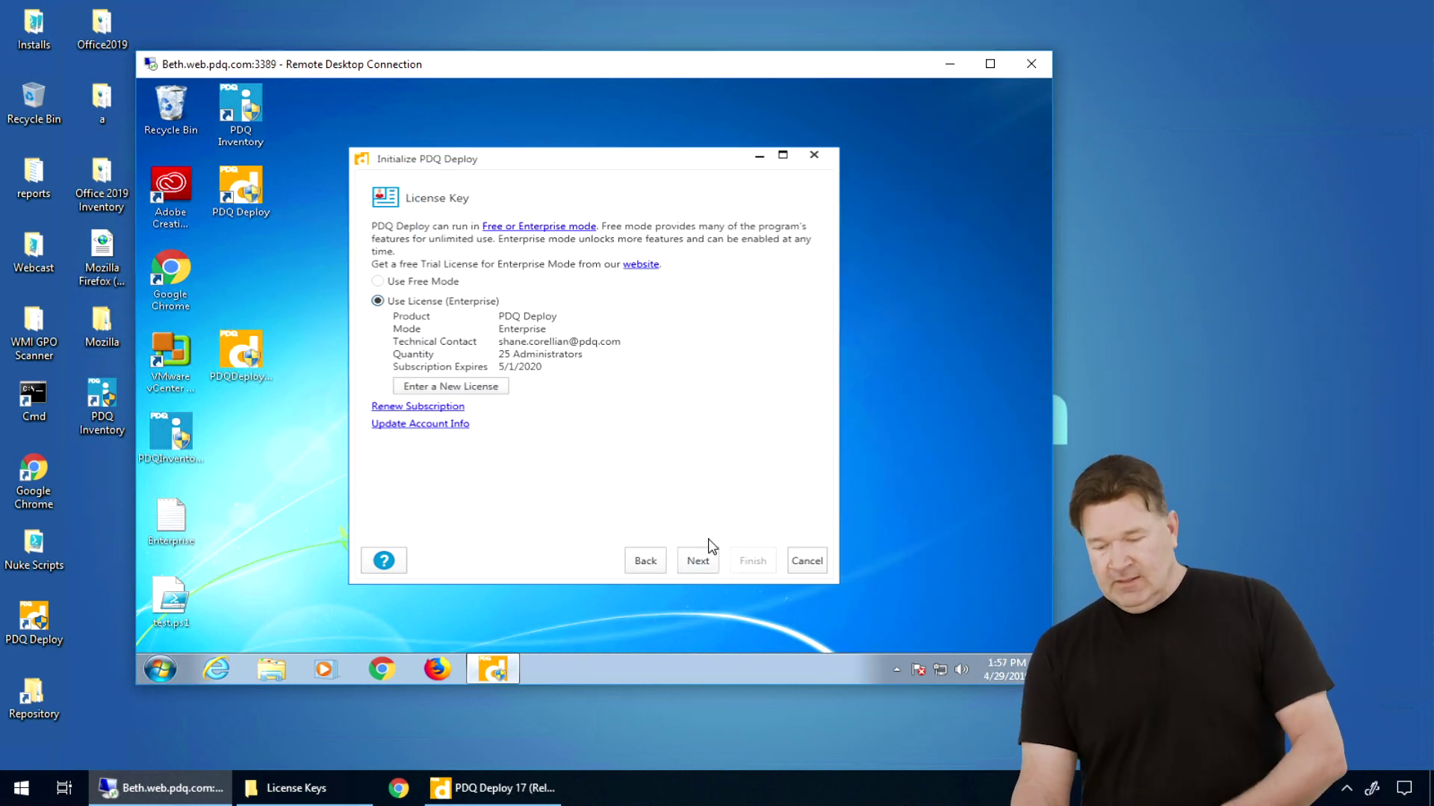
pyautogui.click(697, 566)
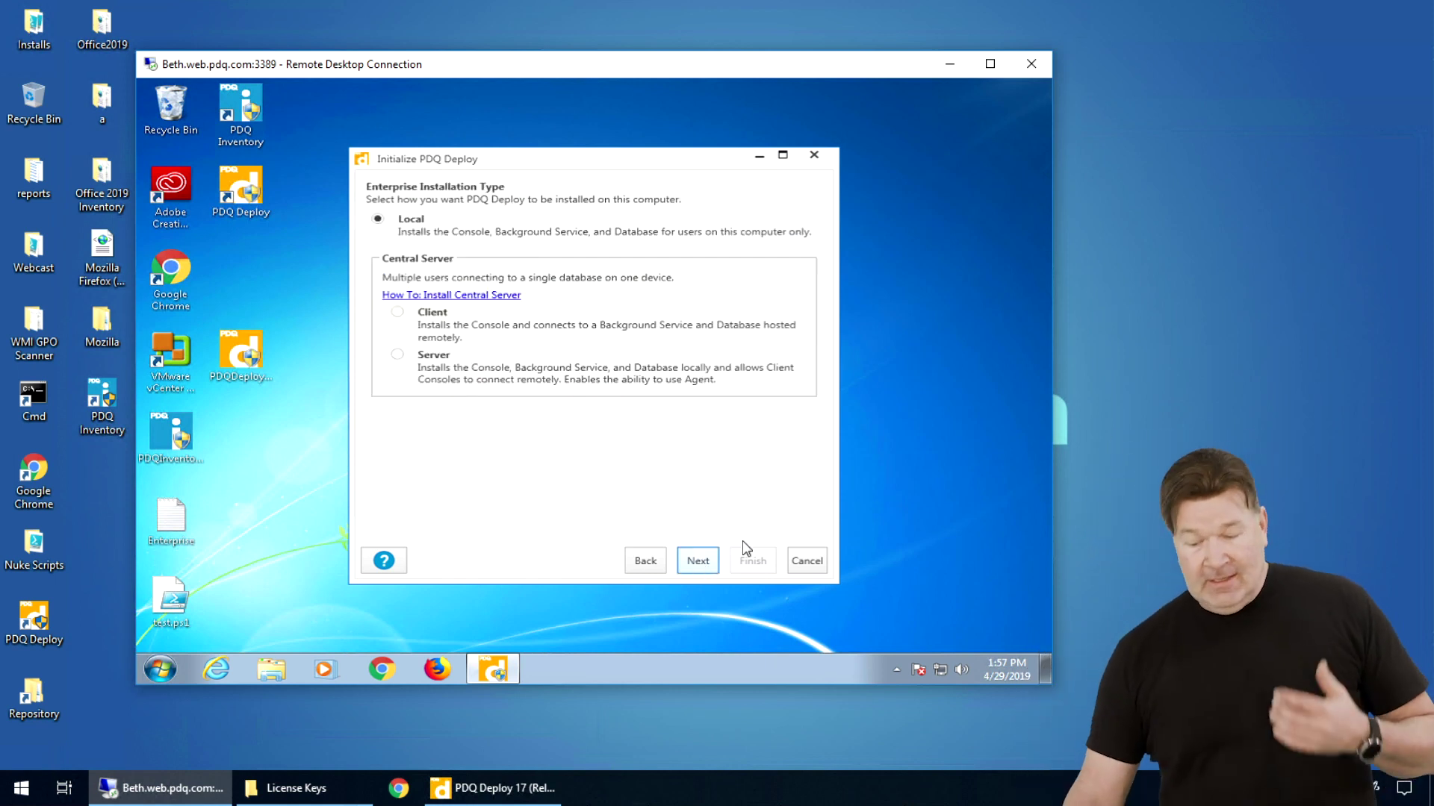
# Set the console up as a client connected to server guinness on port 6336
pyautogui.click(398, 328)
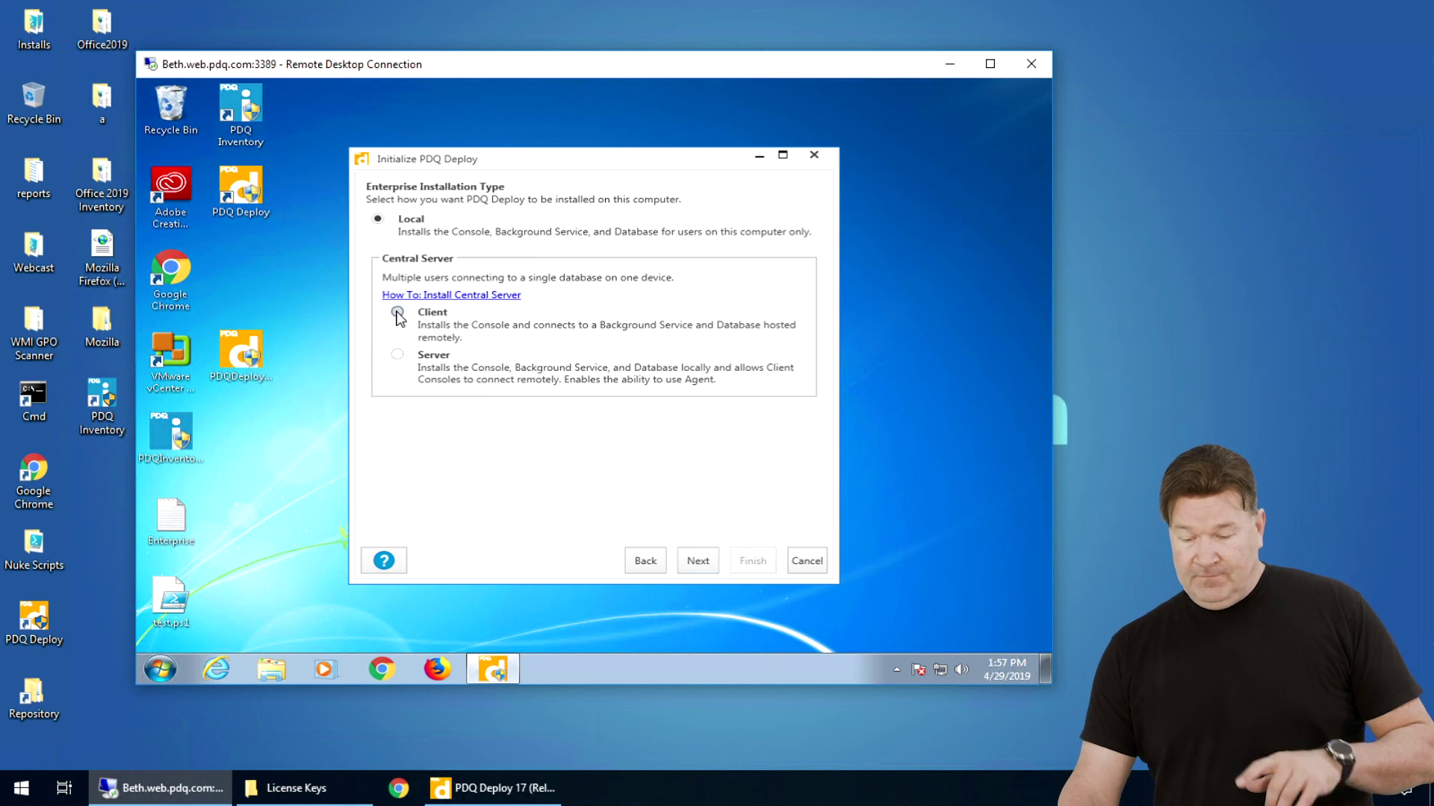
pyautogui.click(693, 562)
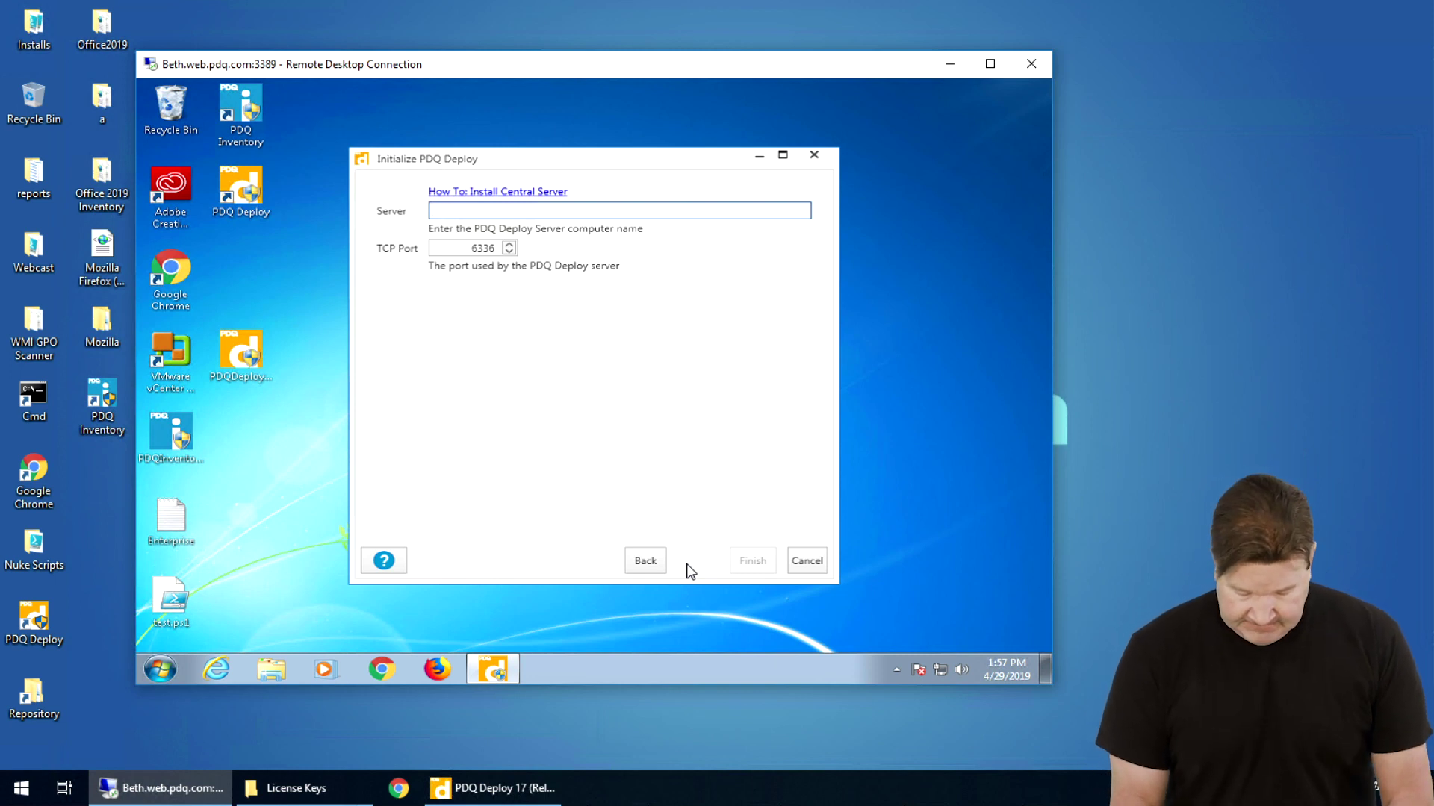
pyautogui.write('guinness')
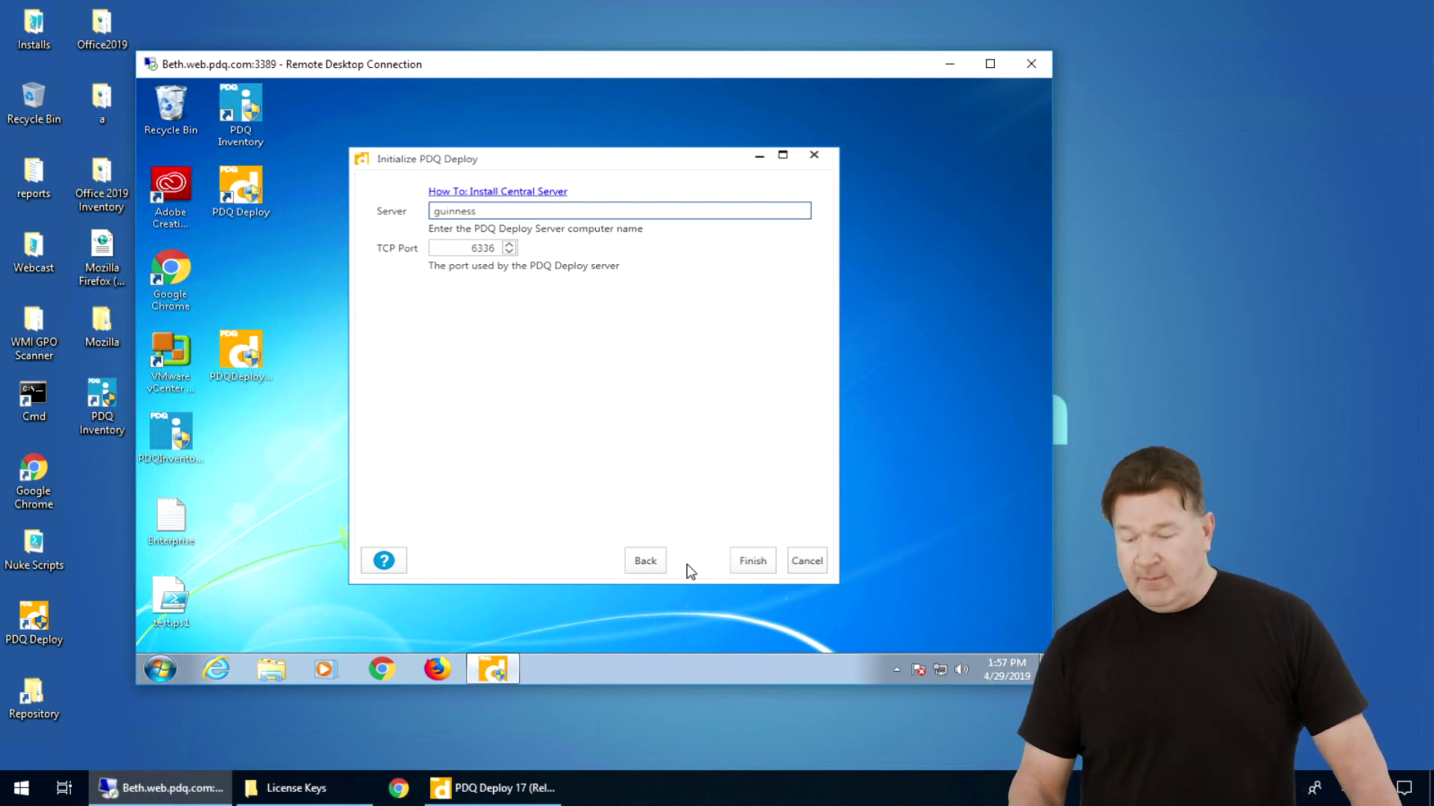
pyautogui.click(756, 566)
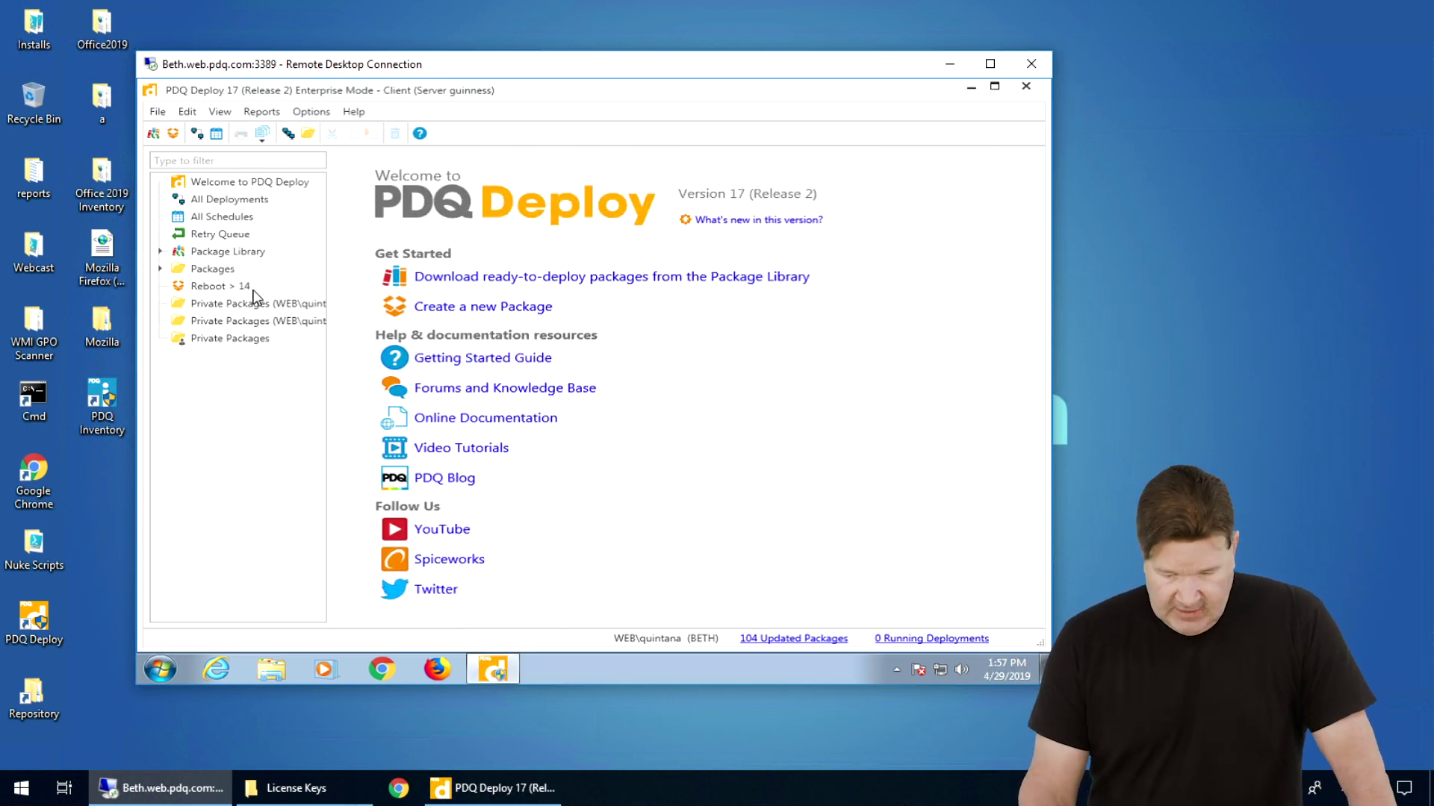
# Open the client's No More Cat Vids package and rename it to No More Cat Vids 1, unsaved
pyautogui.click(162, 269)
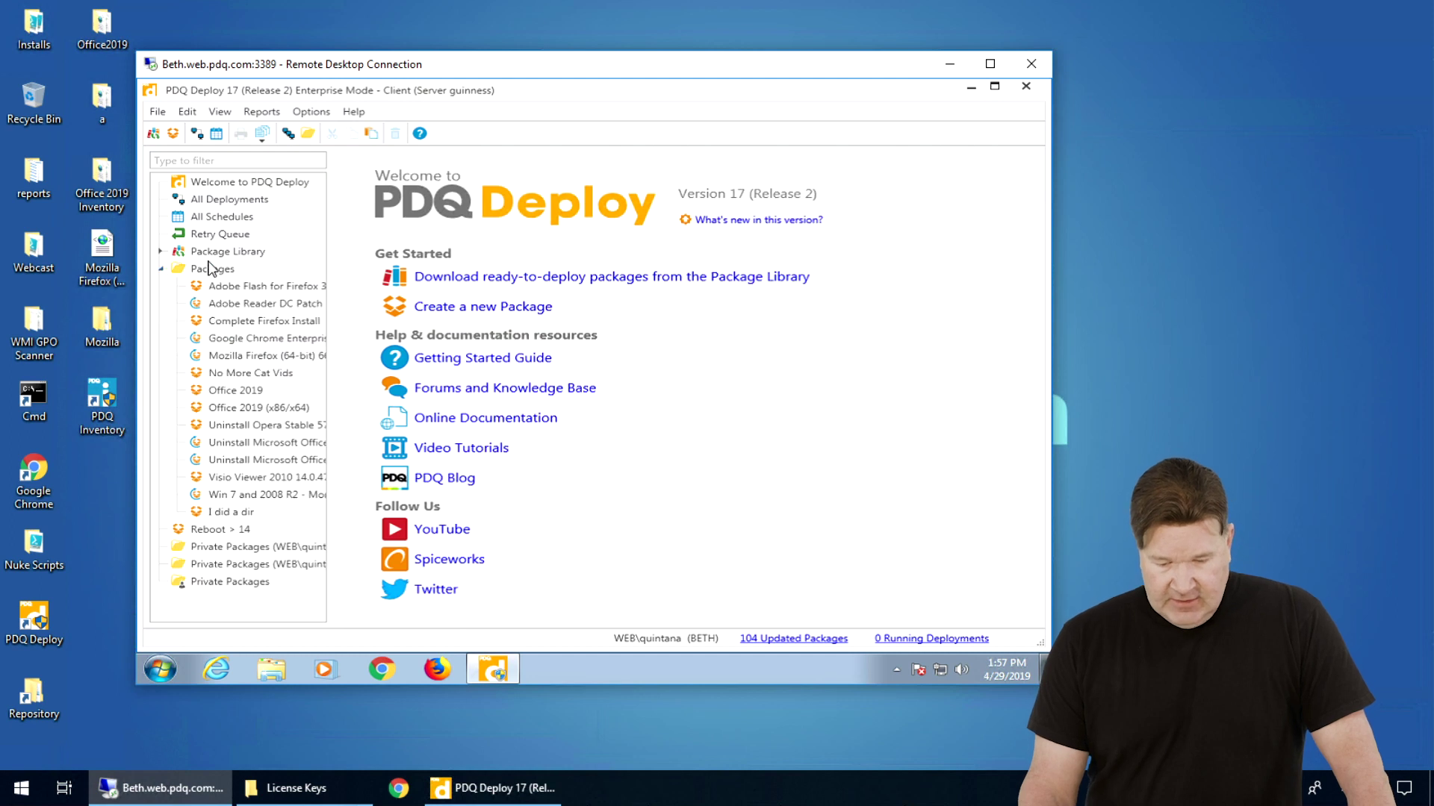
pyautogui.click(233, 373)
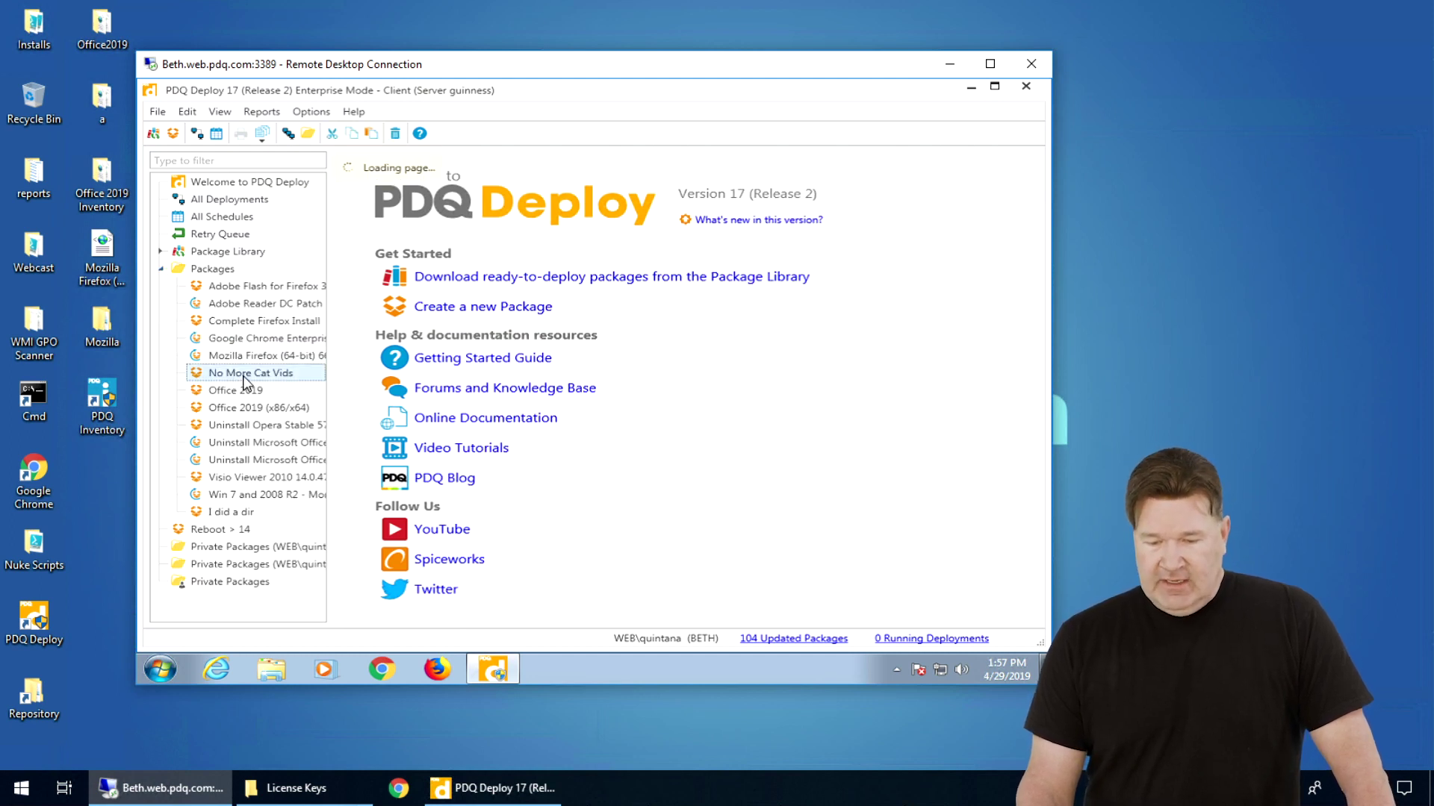
pyautogui.doubleClick(241, 375)
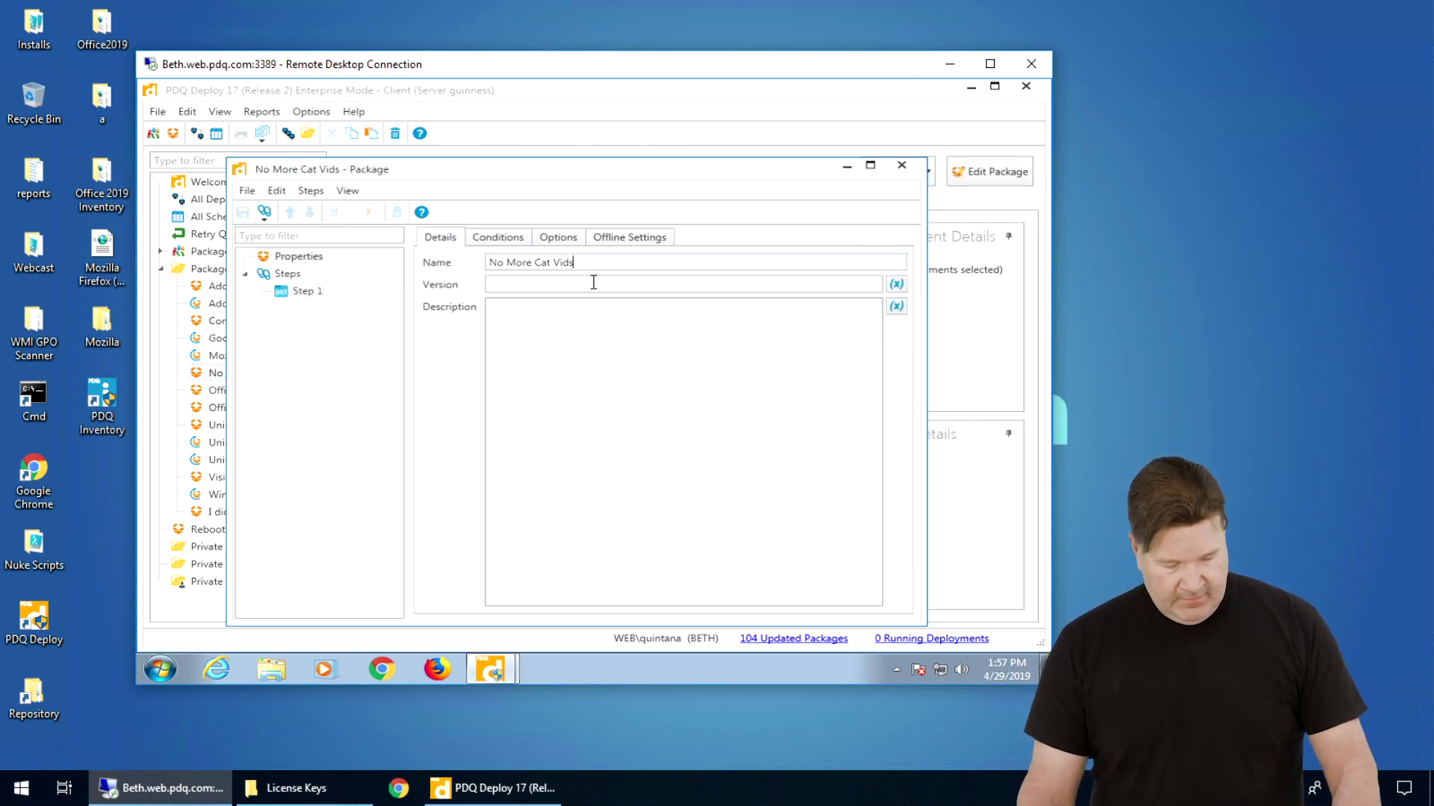
pyautogui.write('1')
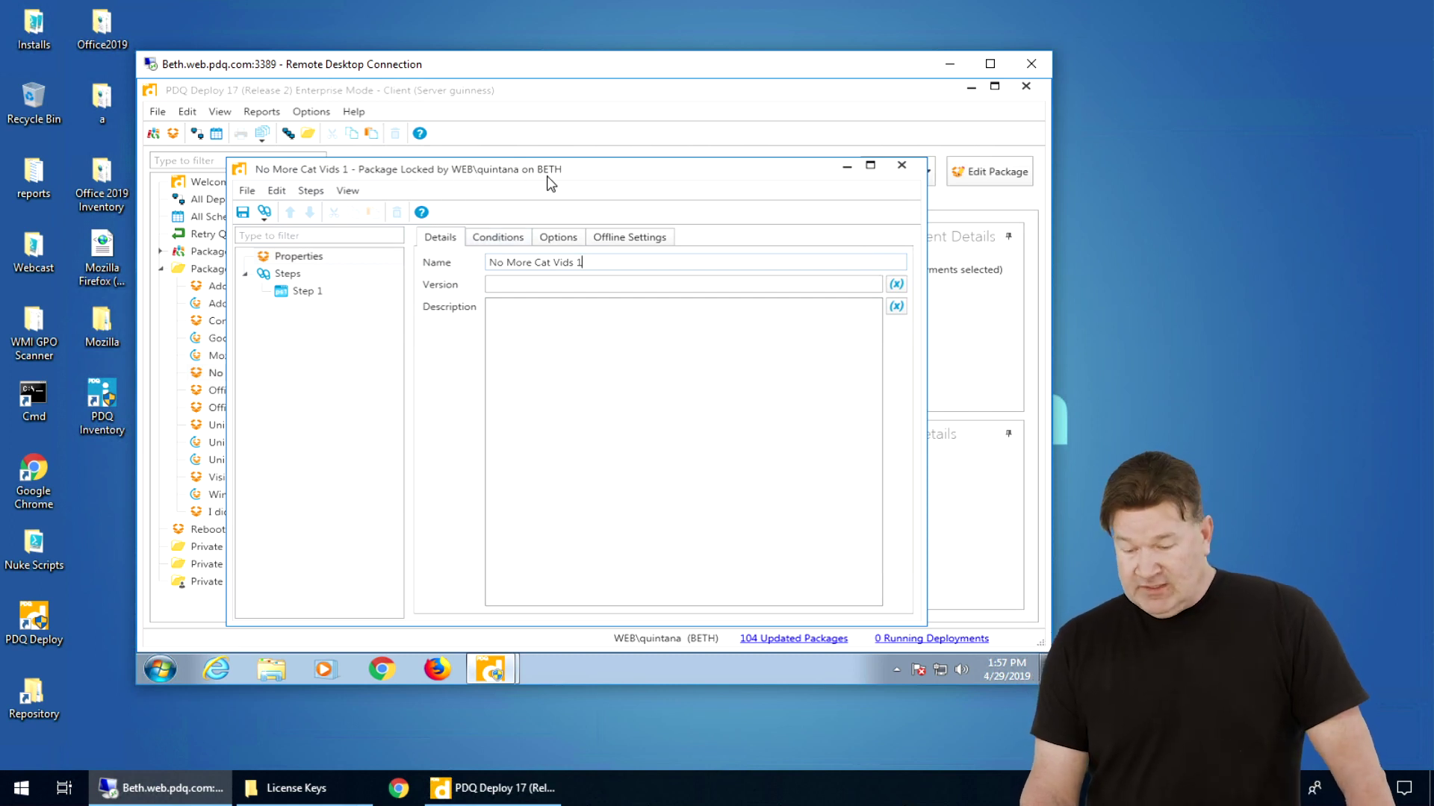
pyautogui.click(249, 724)
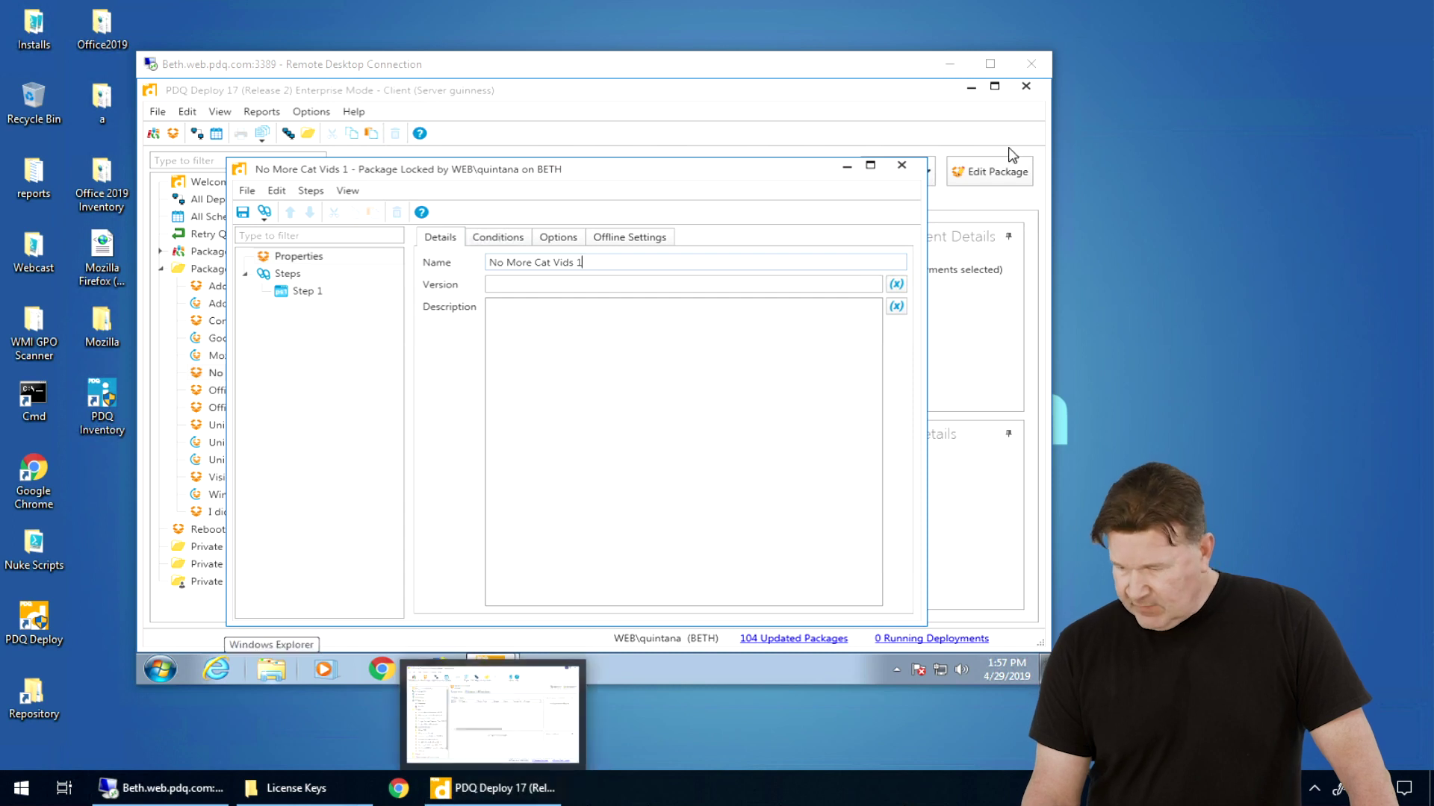
# On the server console, open No More Cat Vids to see the client's lock, then start a new package
pyautogui.click(949, 64)
pyautogui.click(489, 785)
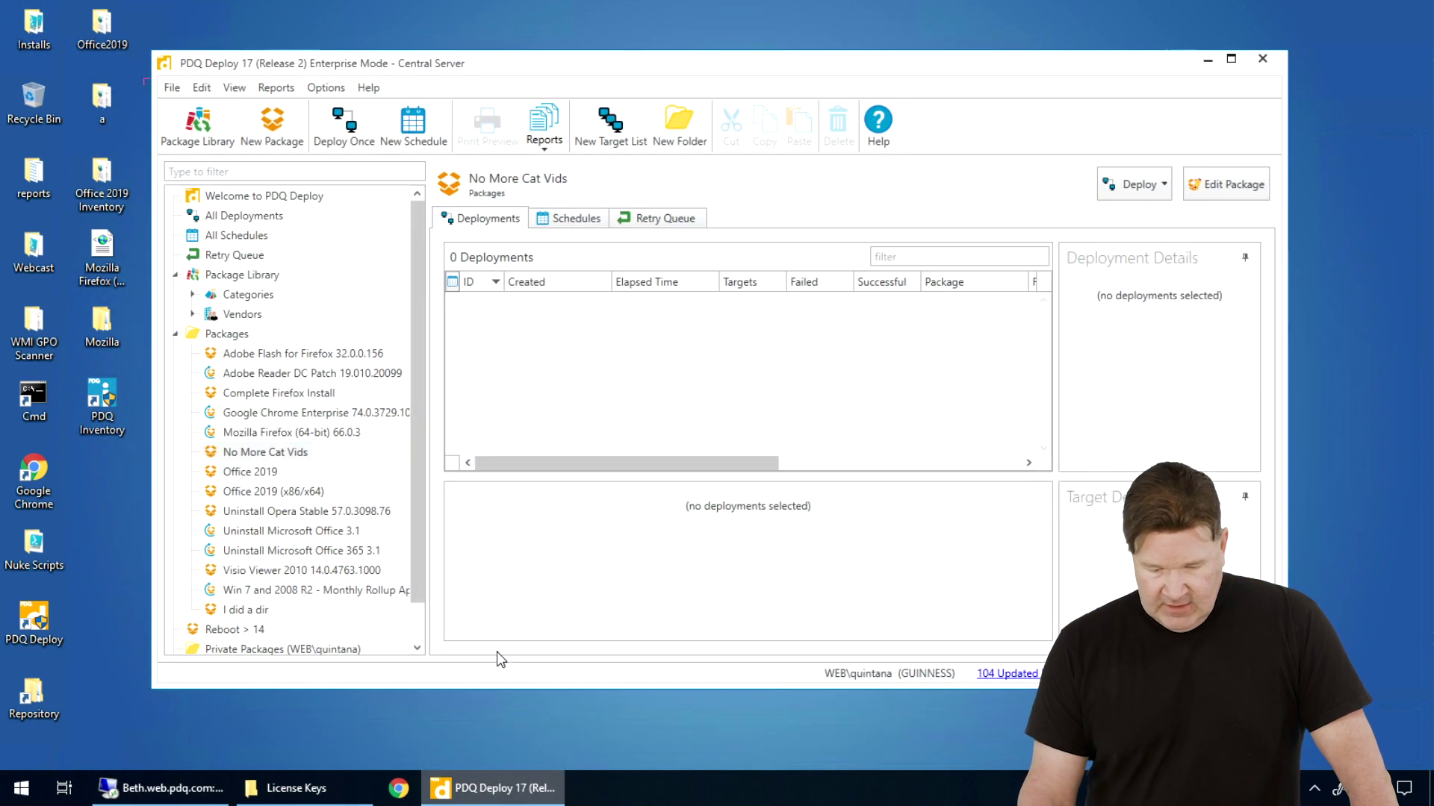
pyautogui.click(273, 452)
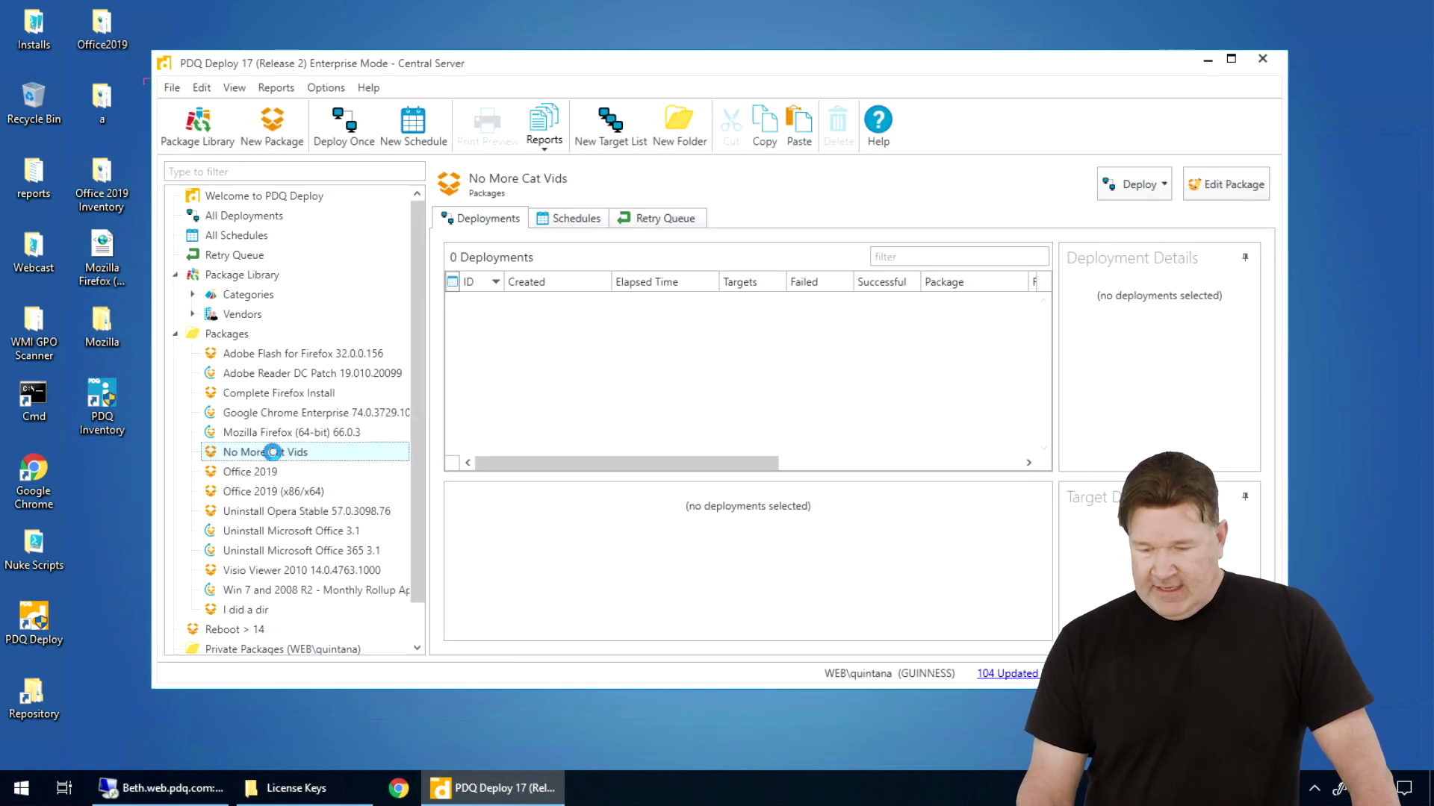
pyautogui.doubleClick(273, 452)
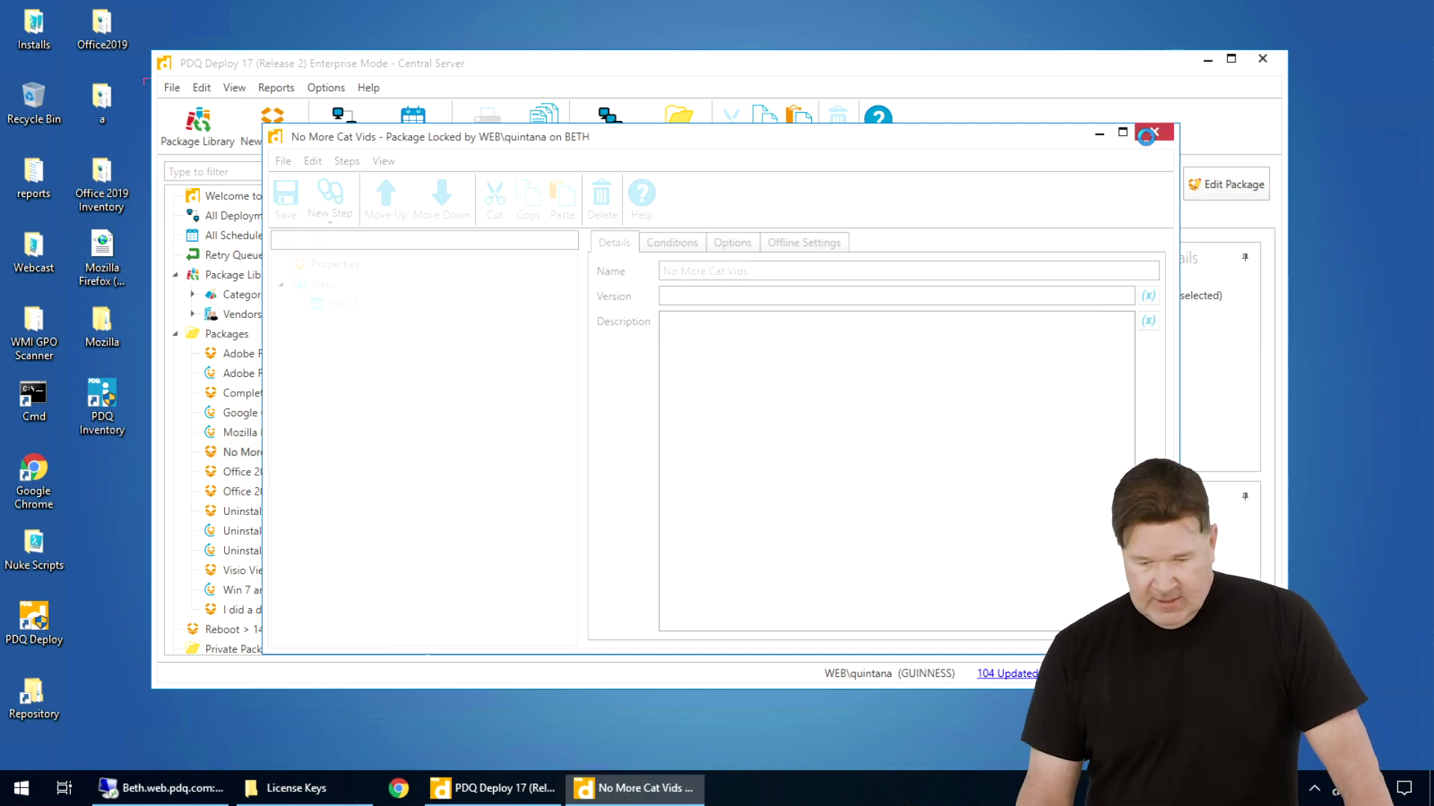
pyautogui.click(1153, 133)
pyautogui.click(273, 121)
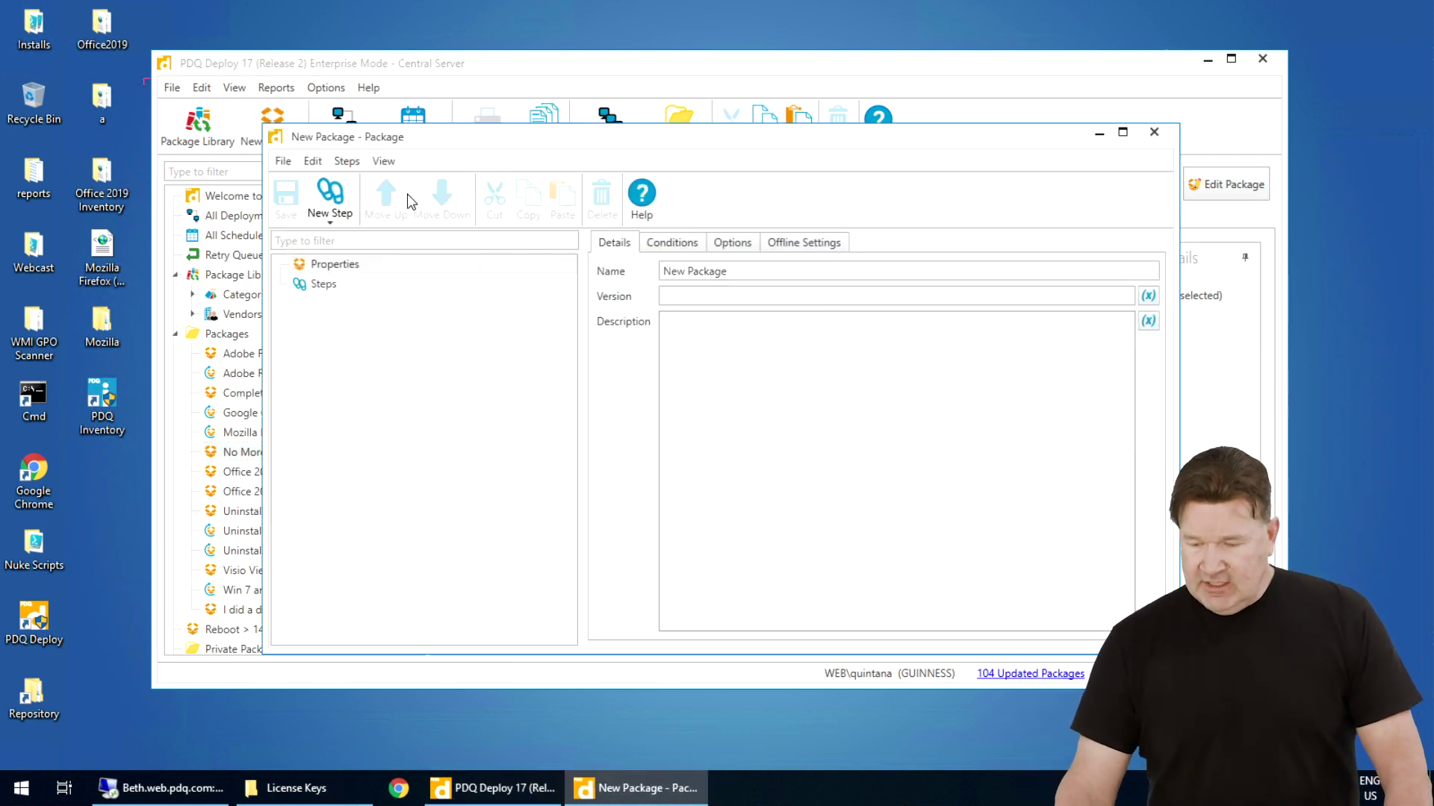
# Give the new package a Command step running 'dir', name it 'i did a dir', and save it
pyautogui.click(335, 286)
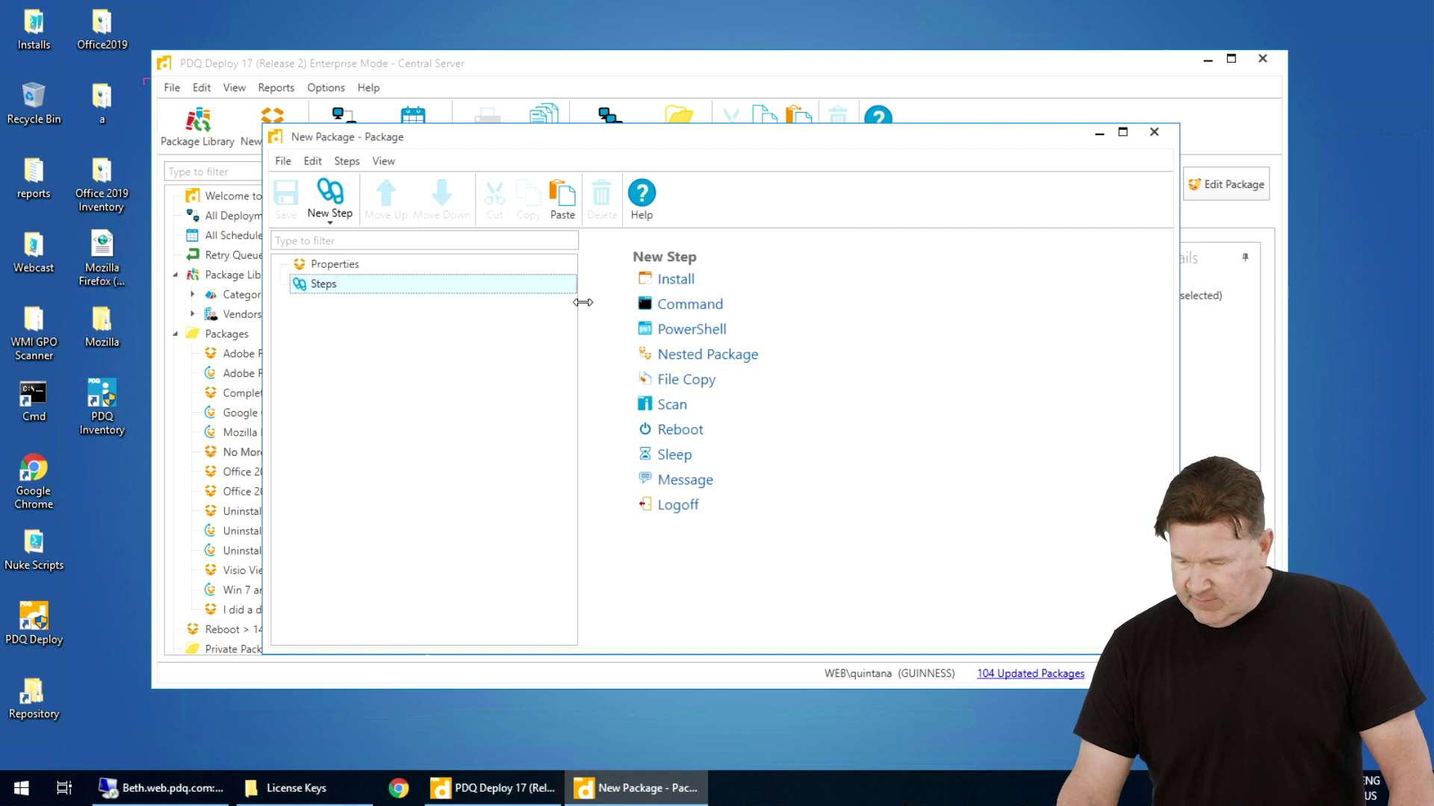
pyautogui.click(662, 309)
pyautogui.write('di')
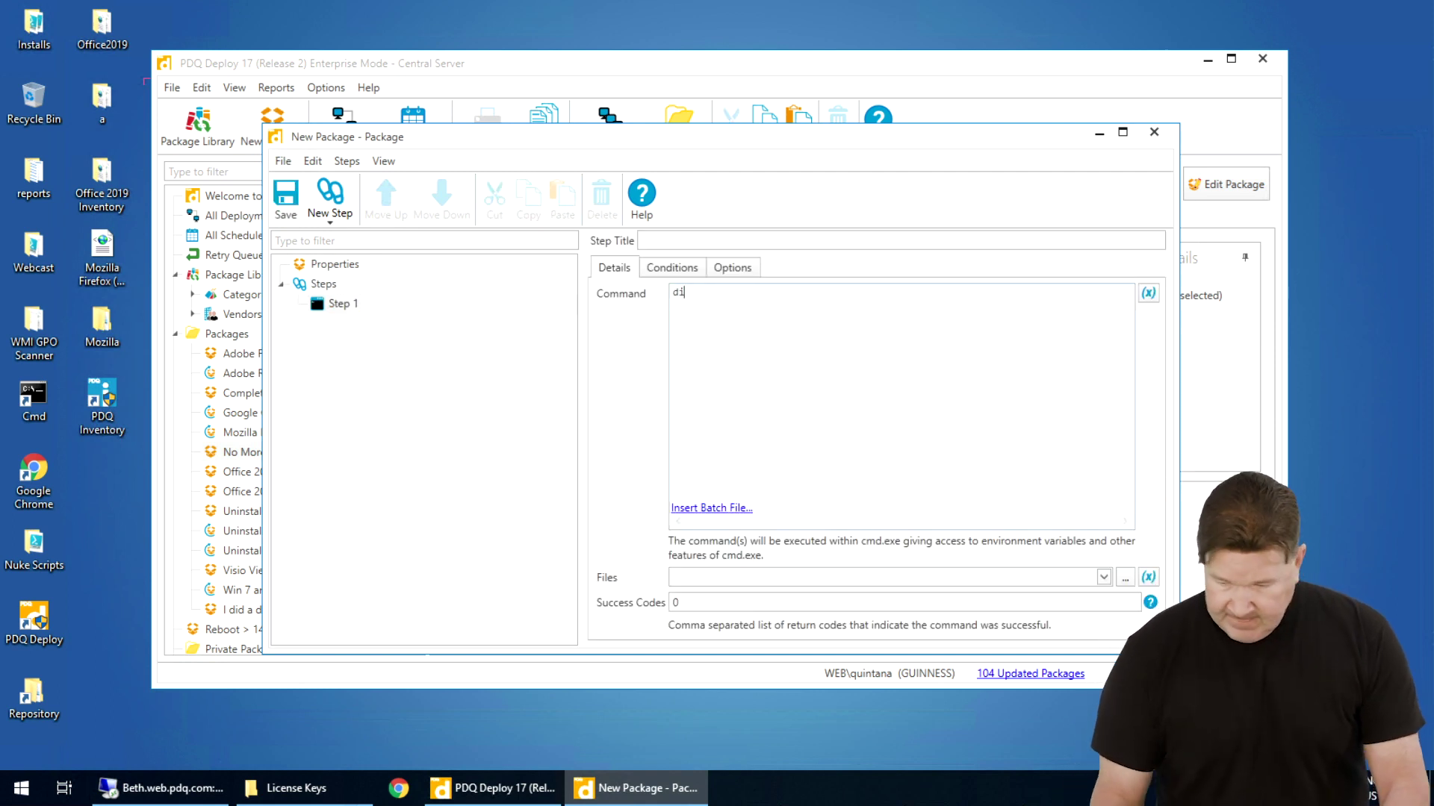
pyautogui.write('r')
pyautogui.click(334, 268)
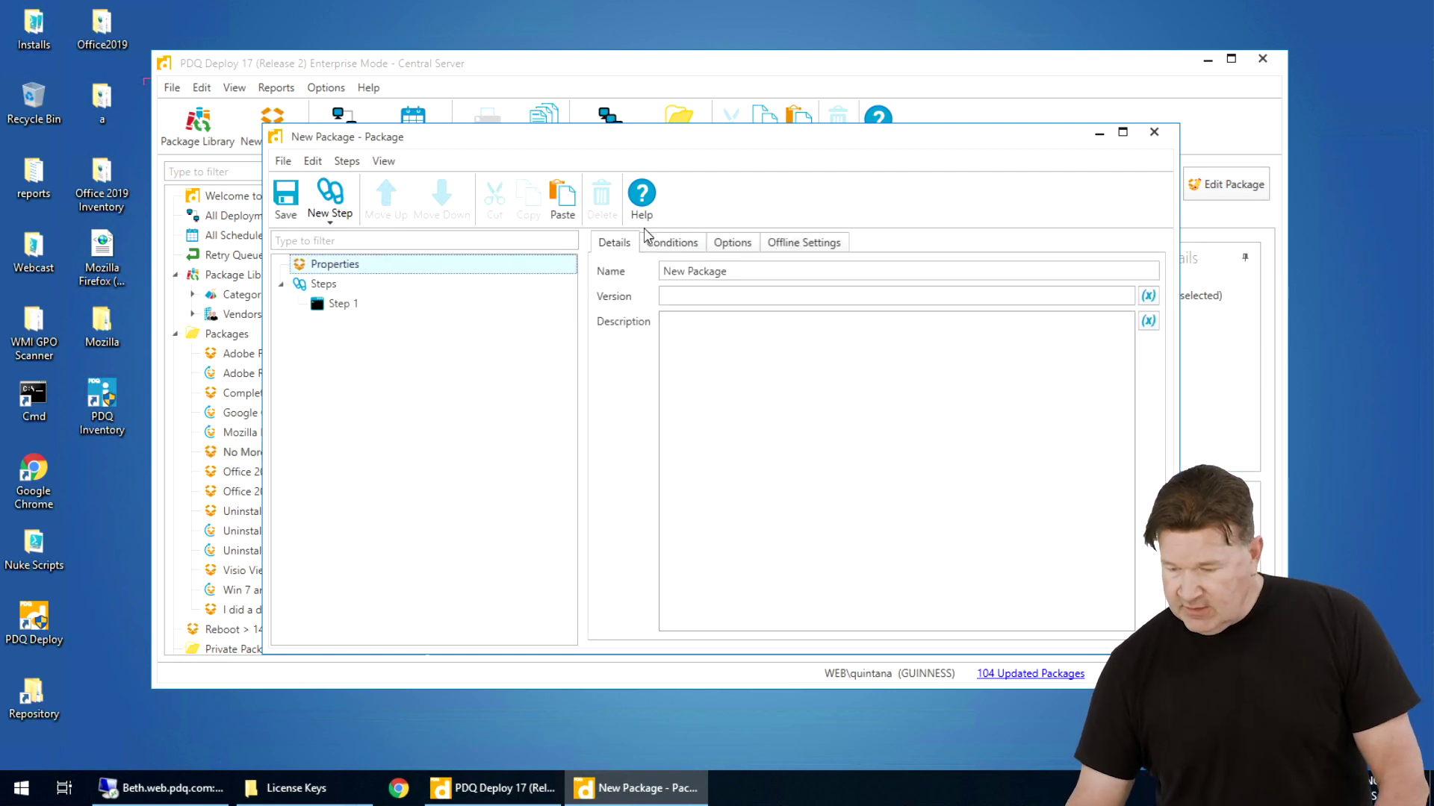
pyautogui.moveTo(742, 271); pyautogui.dragTo(635, 282)
pyautogui.write('i d')
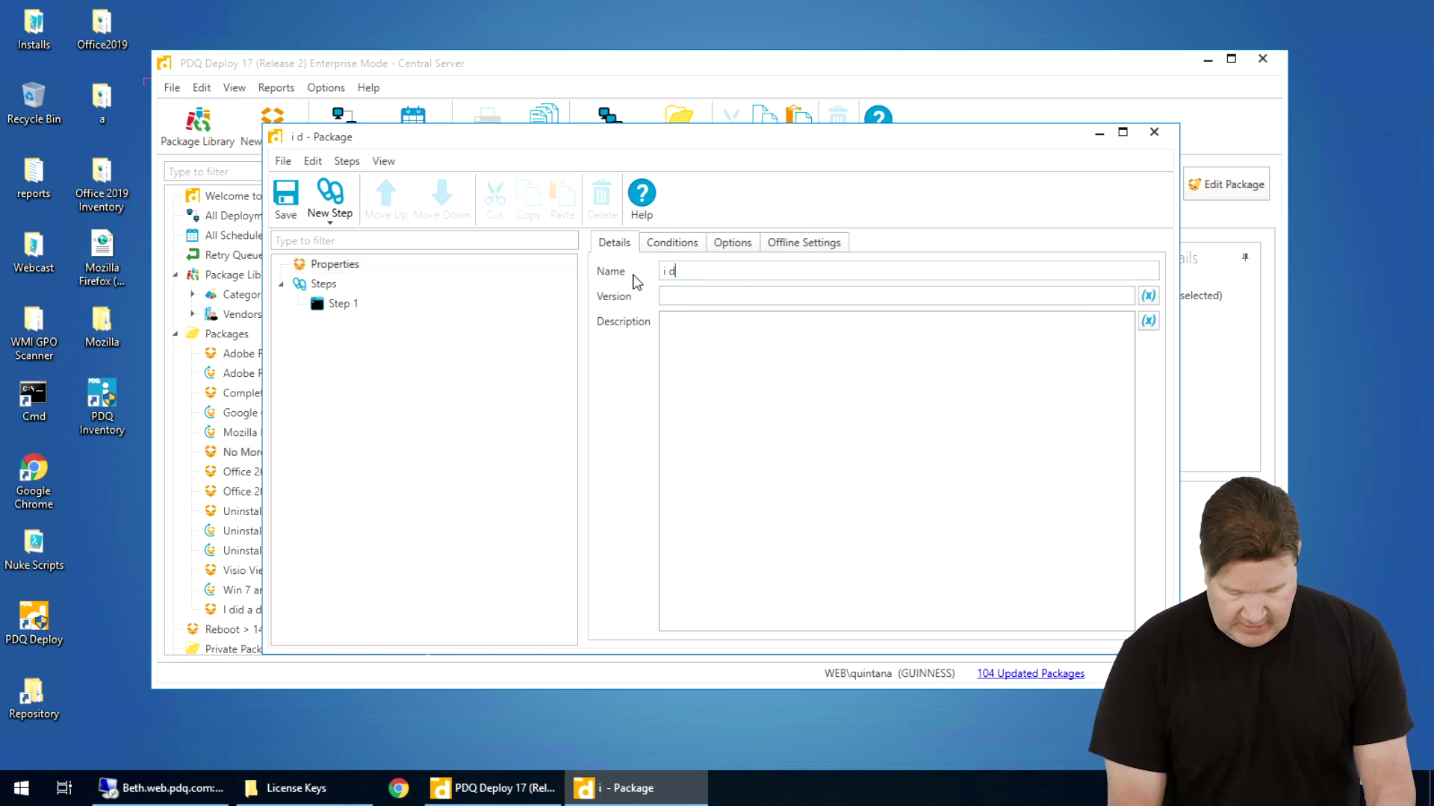
pyautogui.write('id a dir')
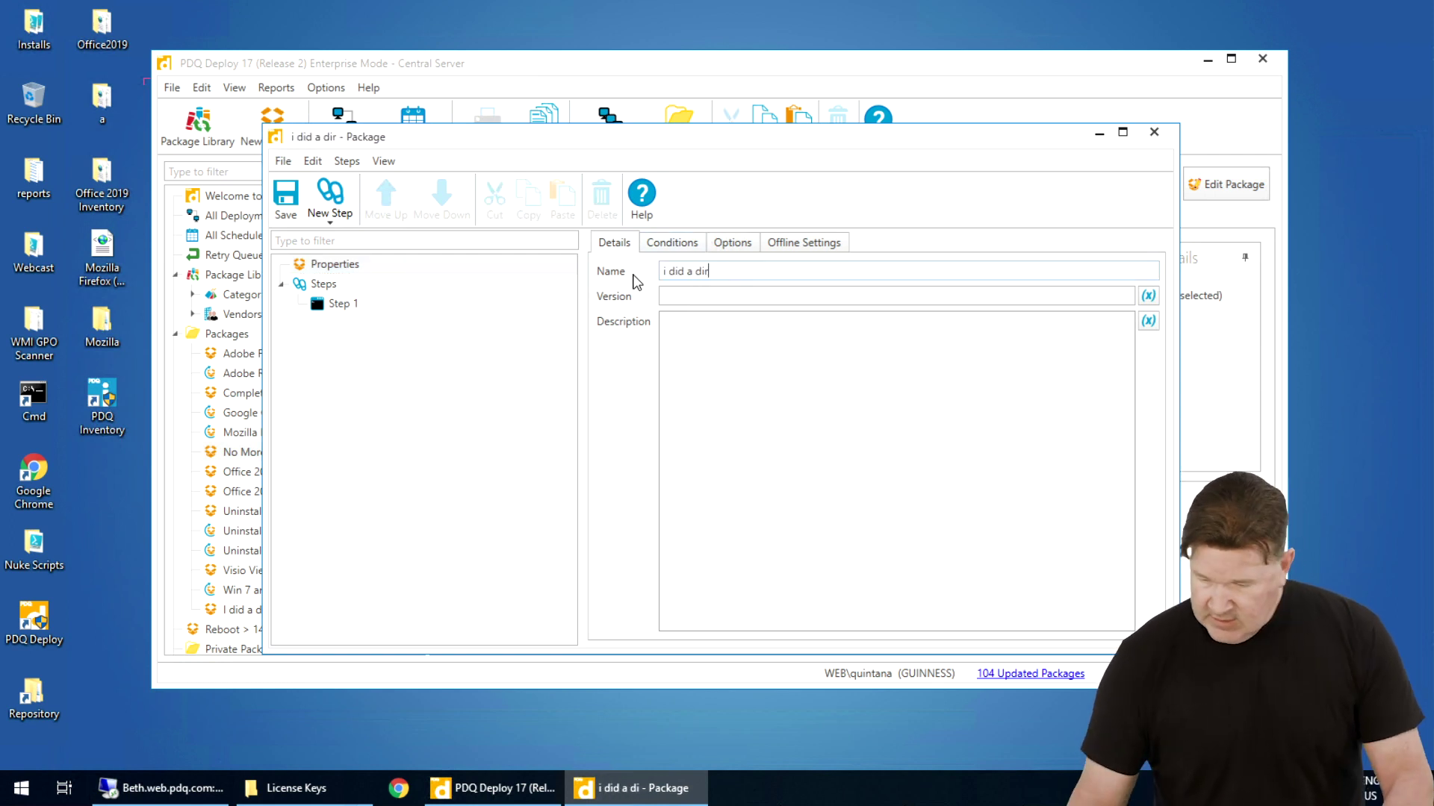
pyautogui.click(286, 196)
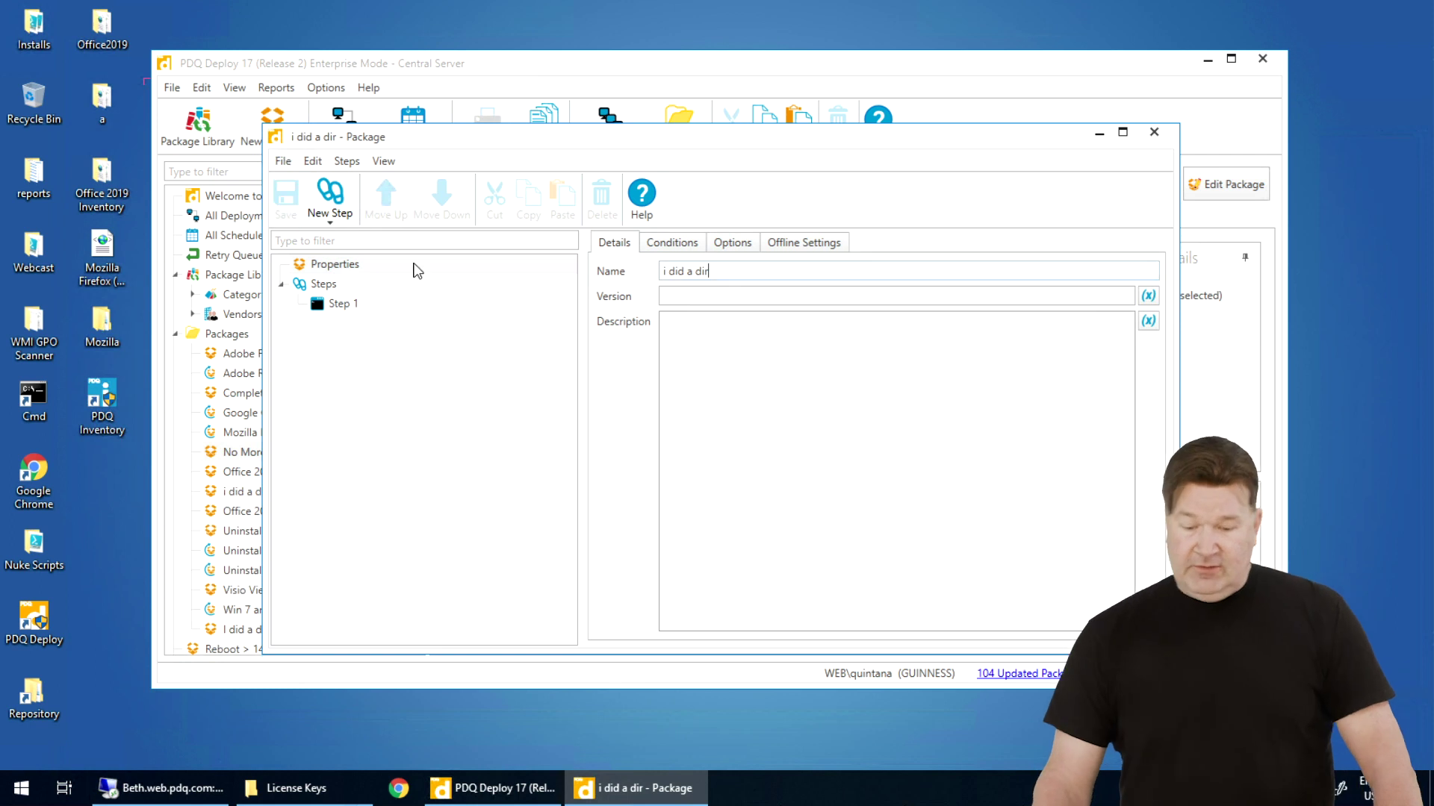
pyautogui.click(1150, 134)
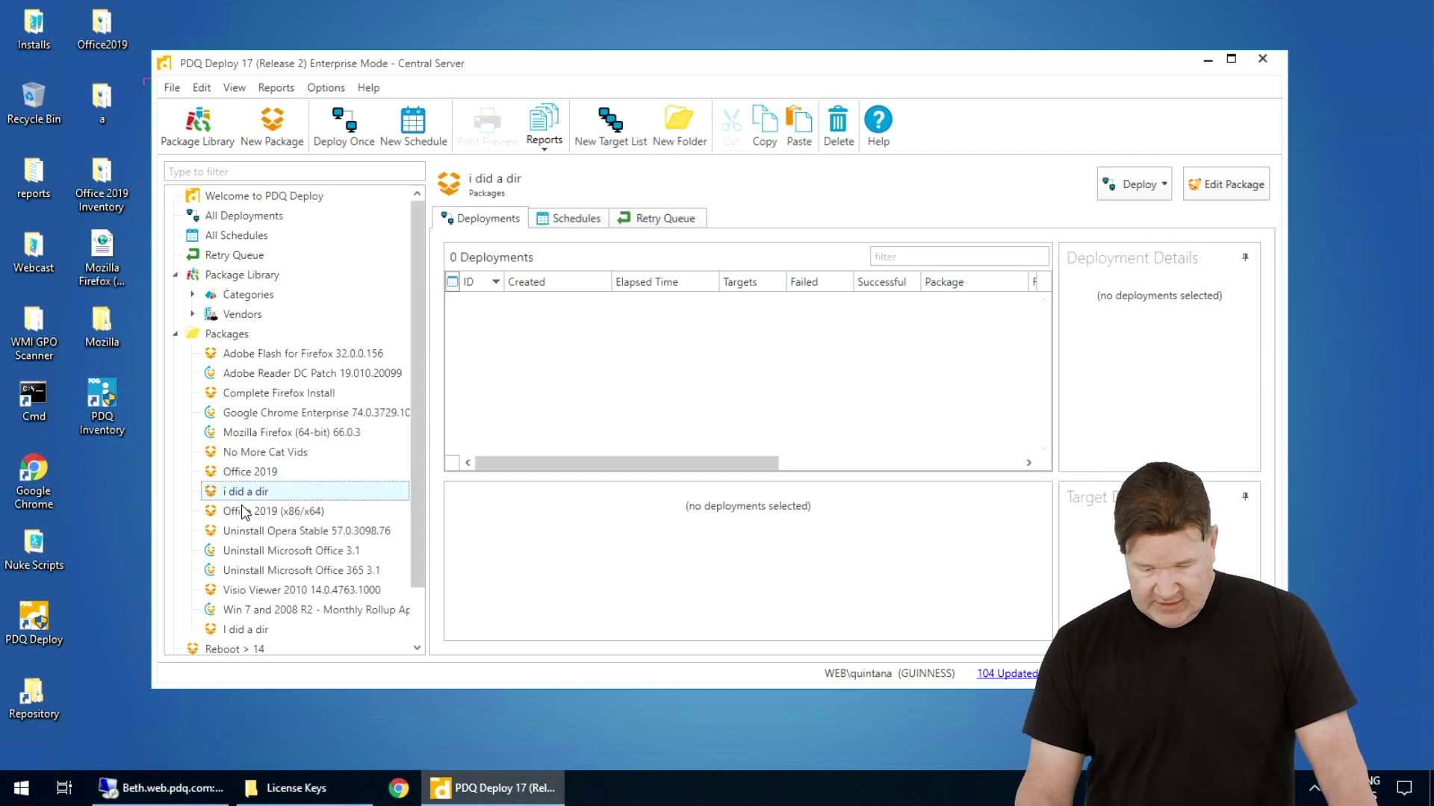
# In the remote client, close the package editor without saving the No More Cat Vids 1 rename
pyautogui.click(179, 786)
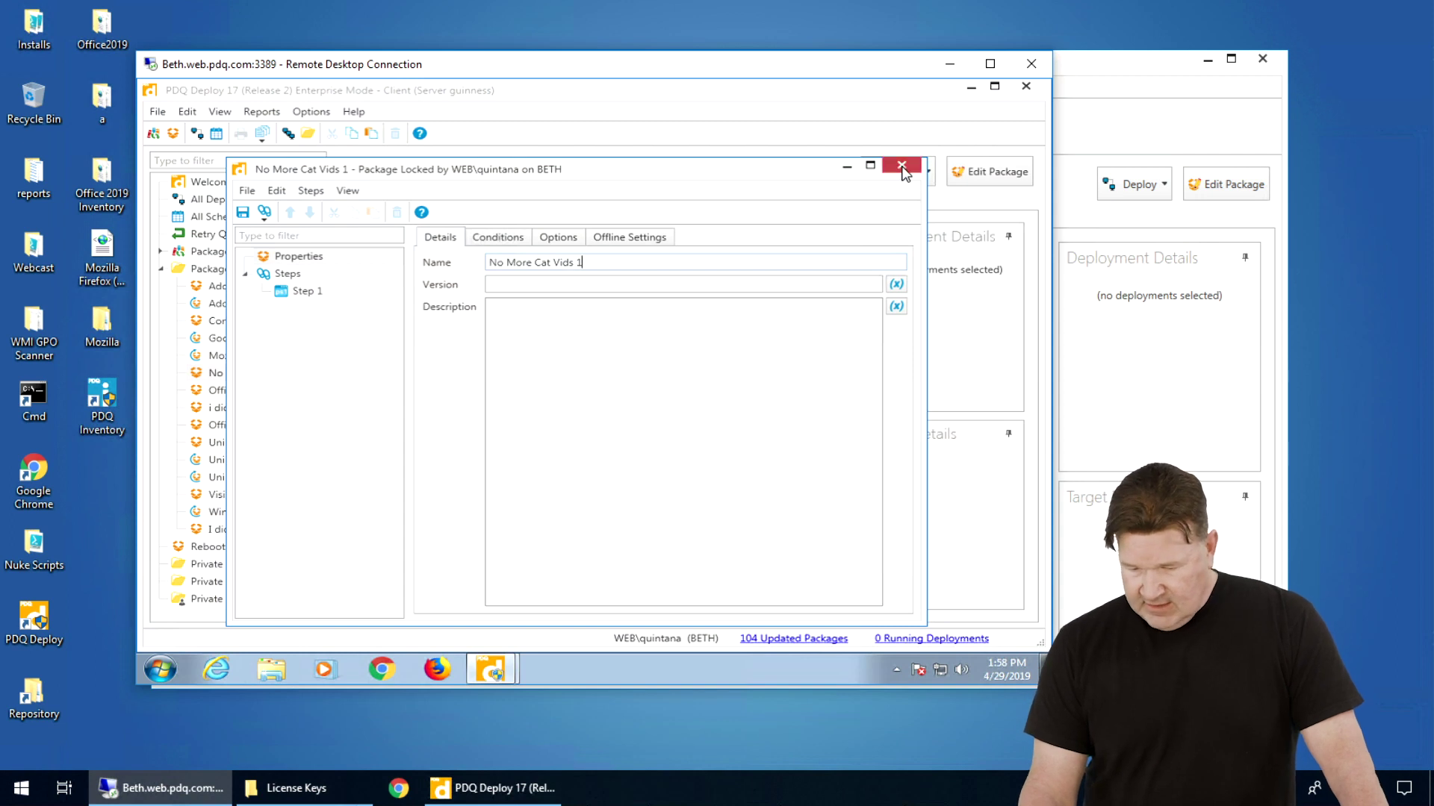
pyautogui.click(902, 167)
pyautogui.click(610, 430)
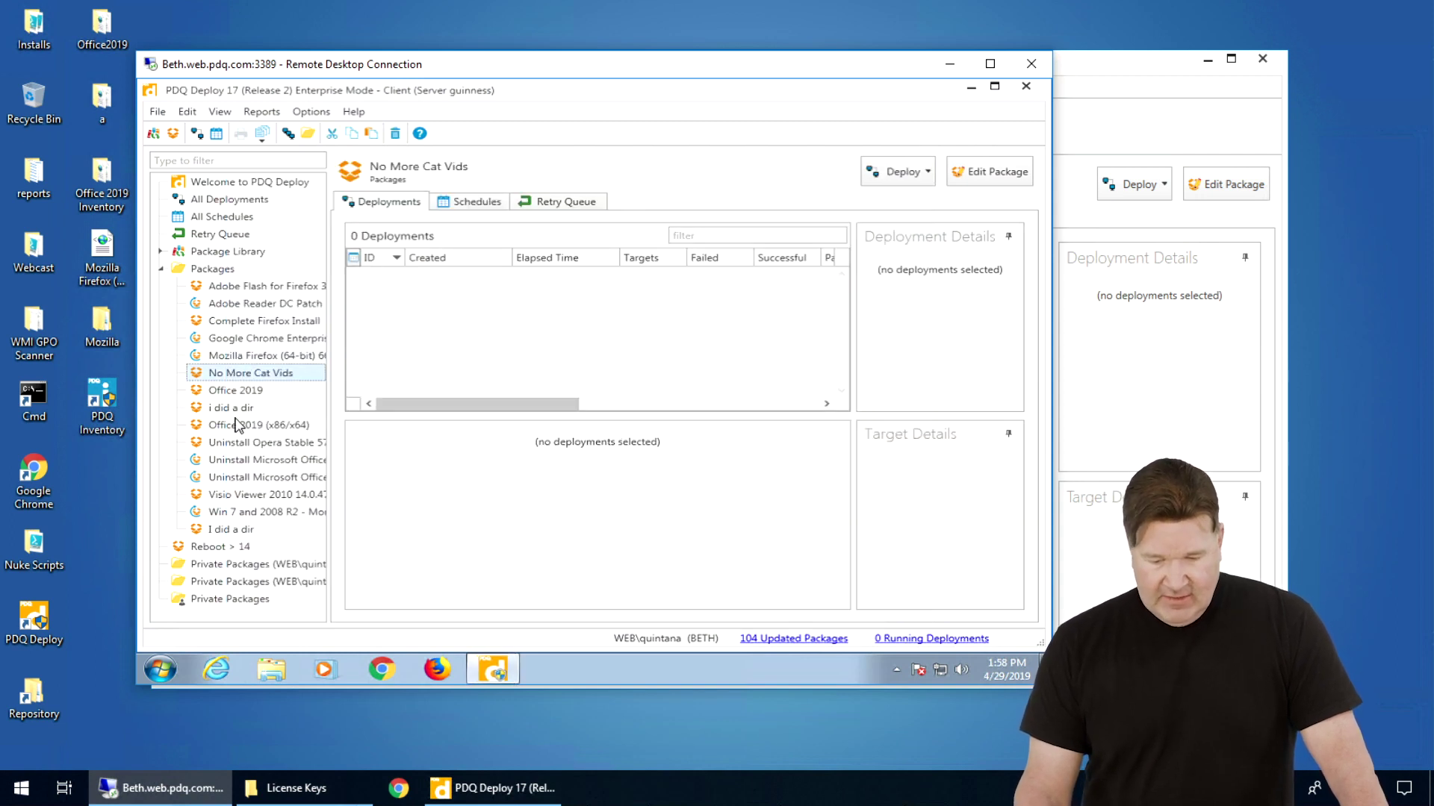